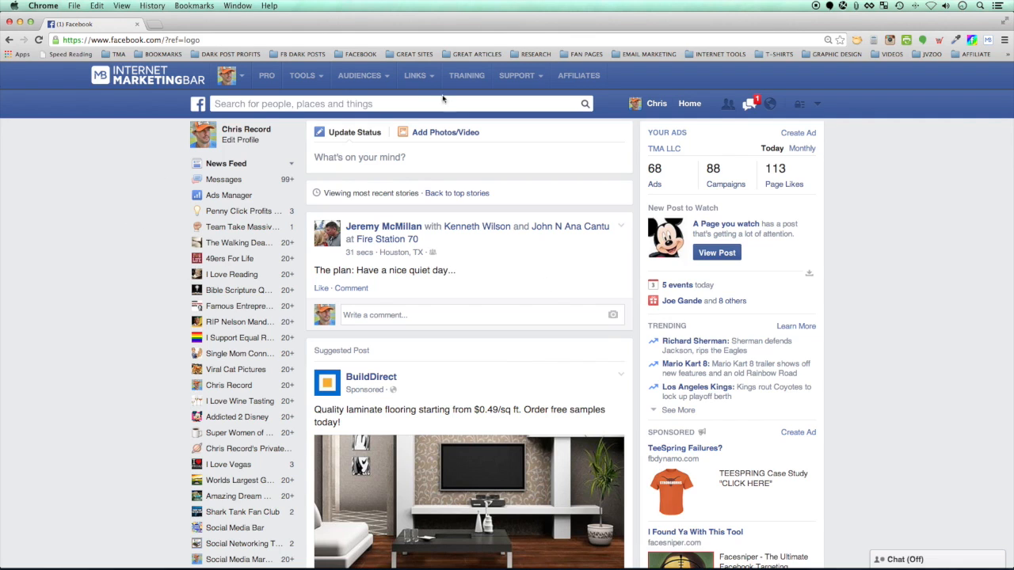
left_click(210, 6)
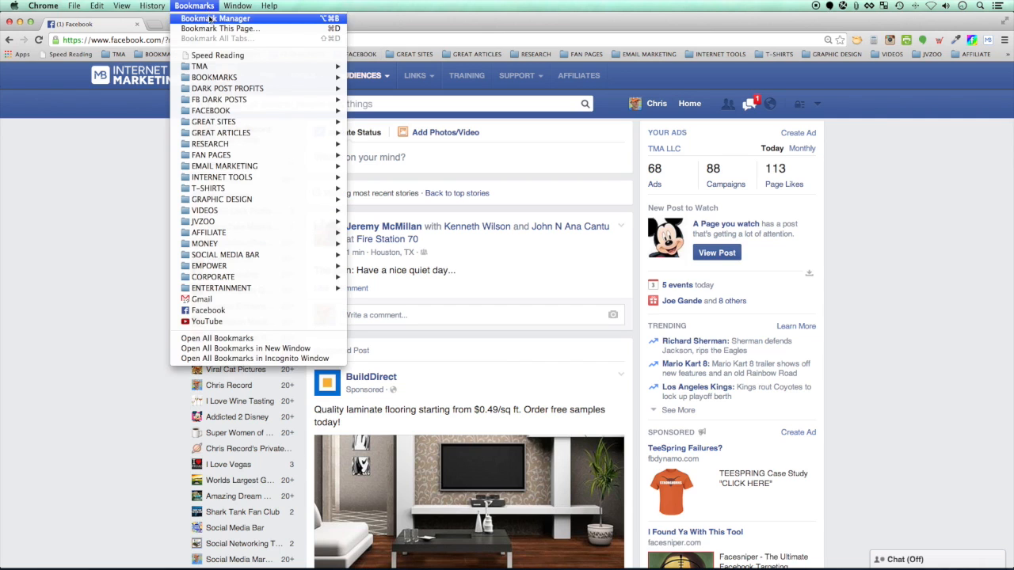
mouse_move(270, 5)
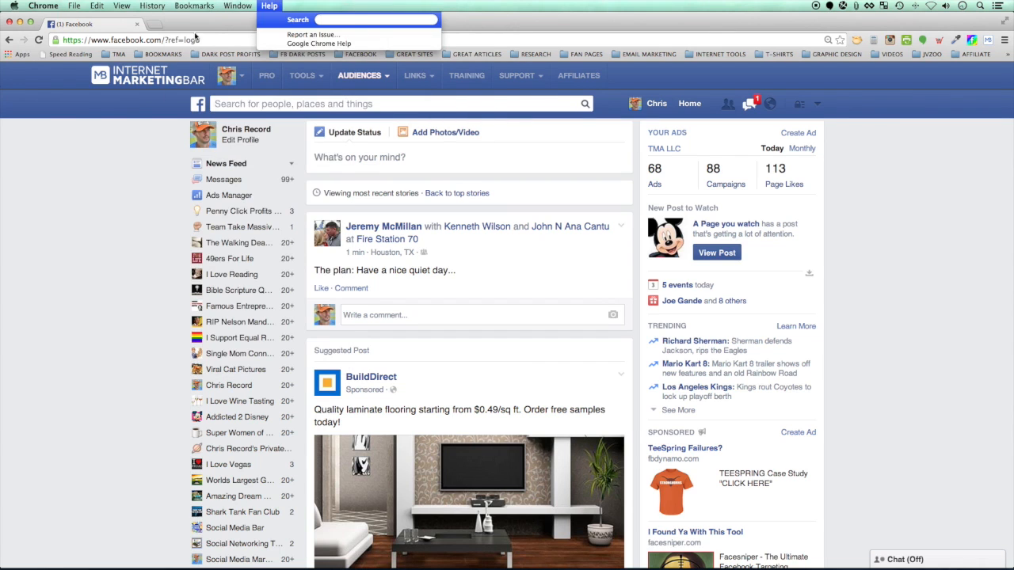
left_click(257, 27)
left_click(349, 55)
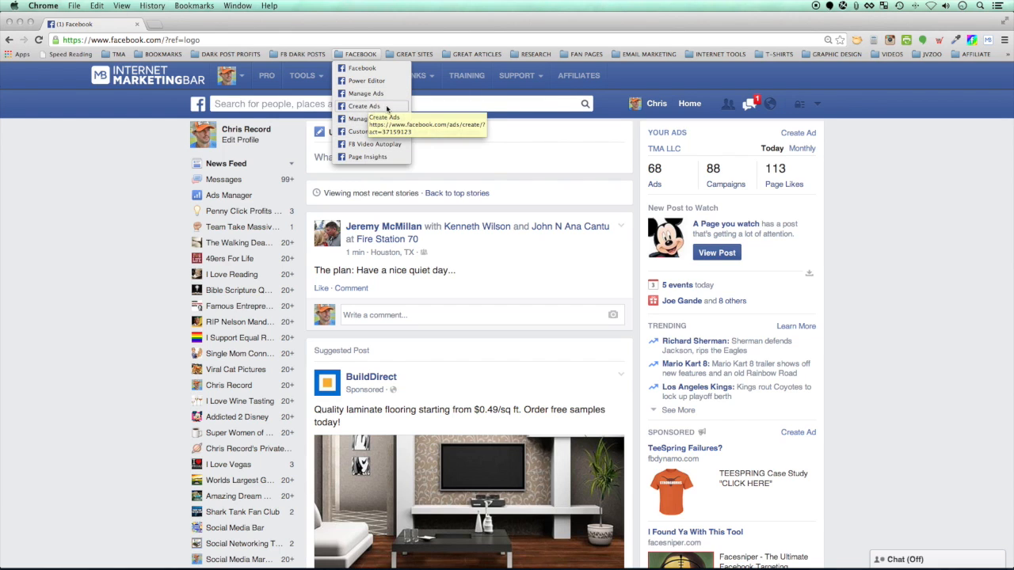
left_click(360, 106)
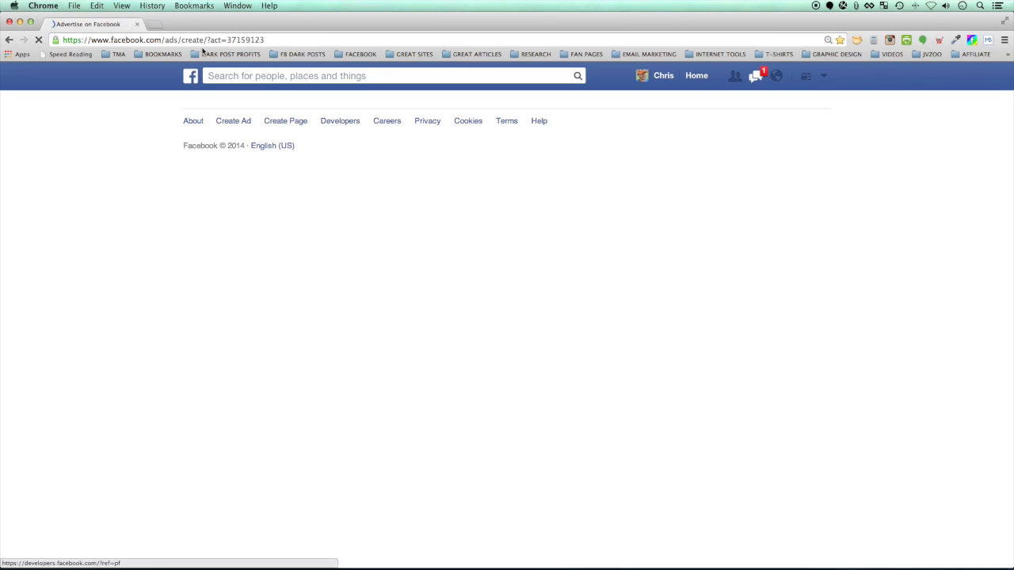
left_click_drag(209, 41, 267, 43)
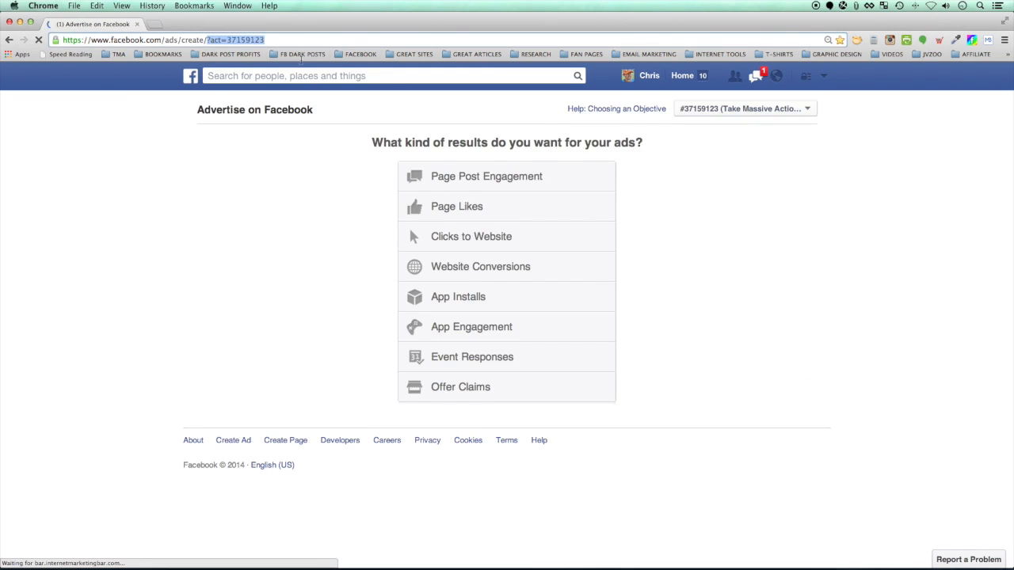
key("BackSpace")
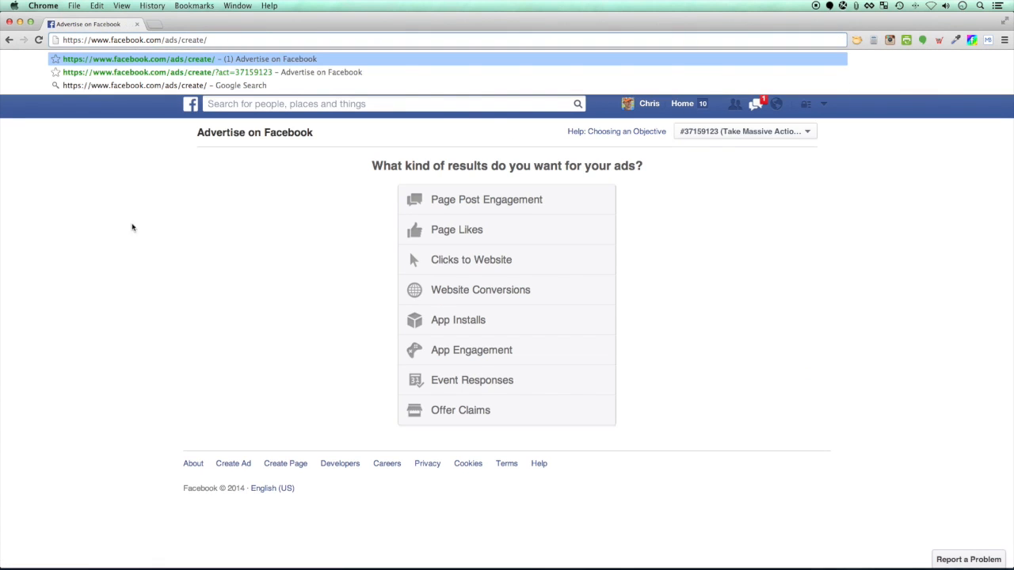
key("Return")
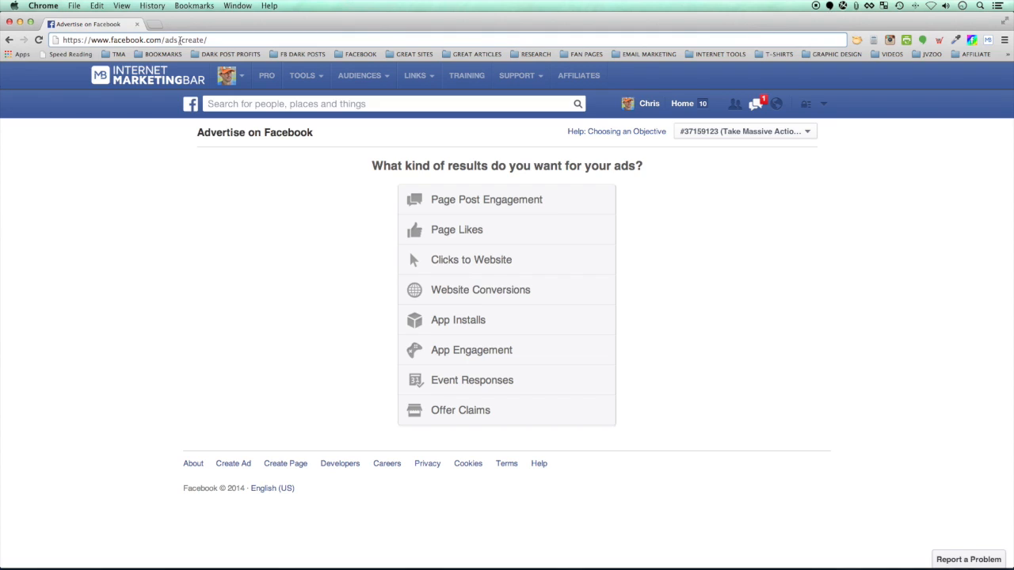
triple_click(213, 40)
left_click(212, 40)
left_click_drag(113, 40, 247, 40)
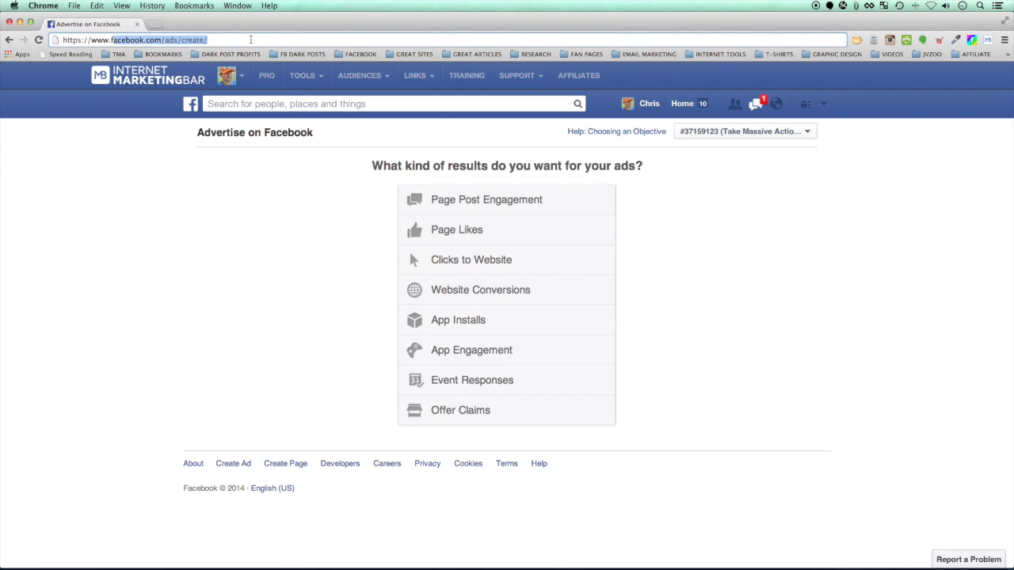
left_click(79, 40)
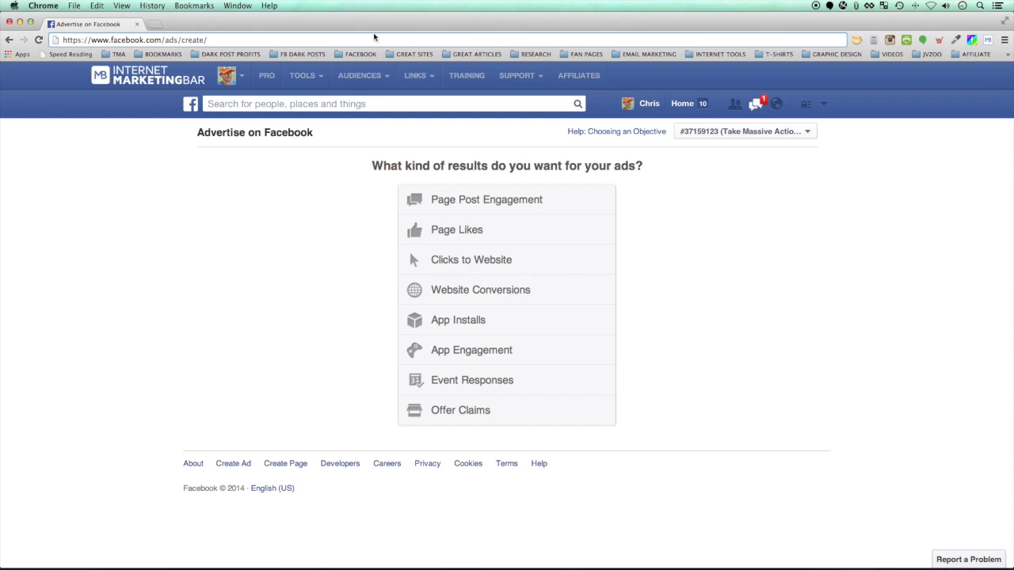
left_click(190, 5)
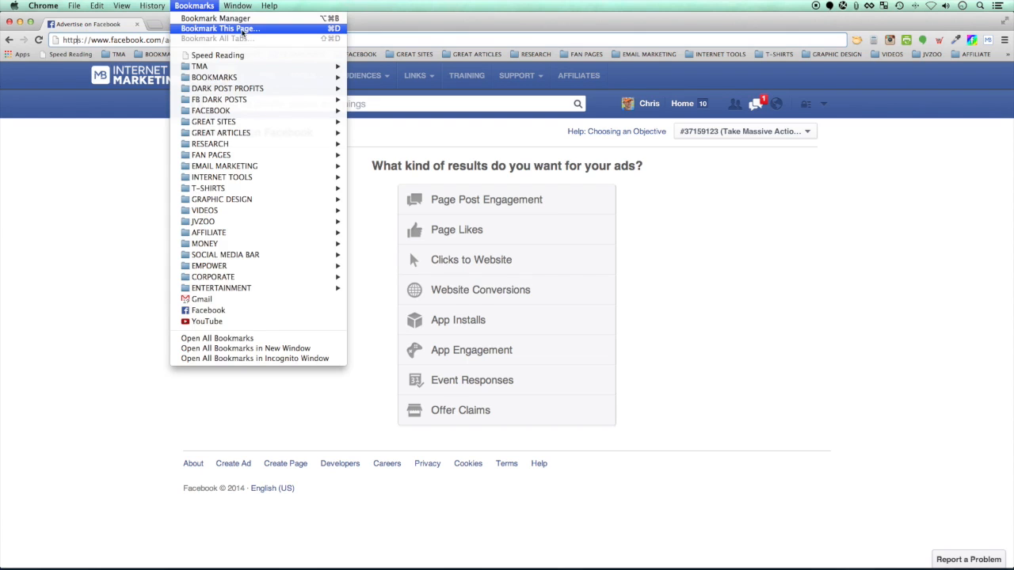
left_click(95, 210)
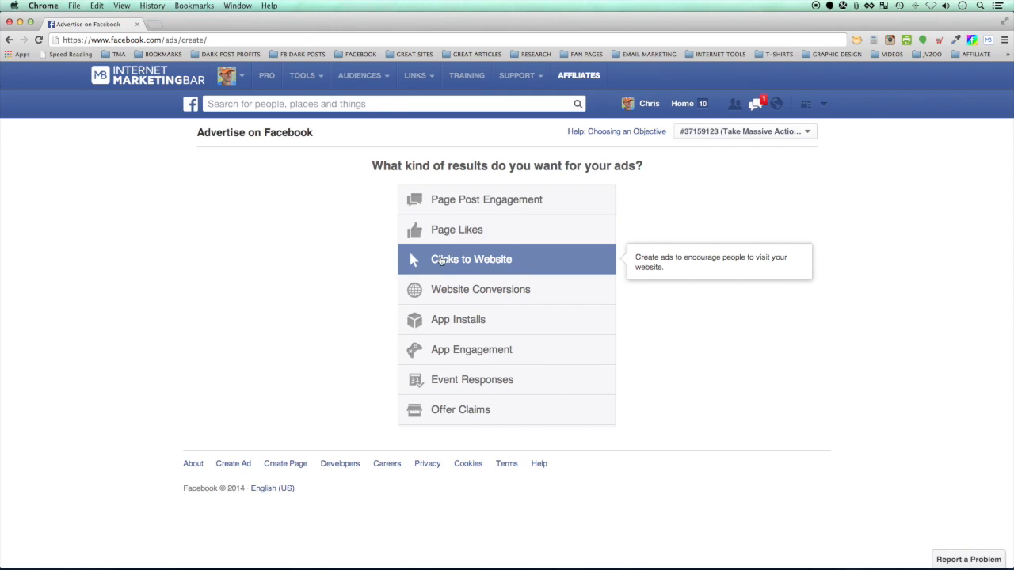
left_click(519, 259)
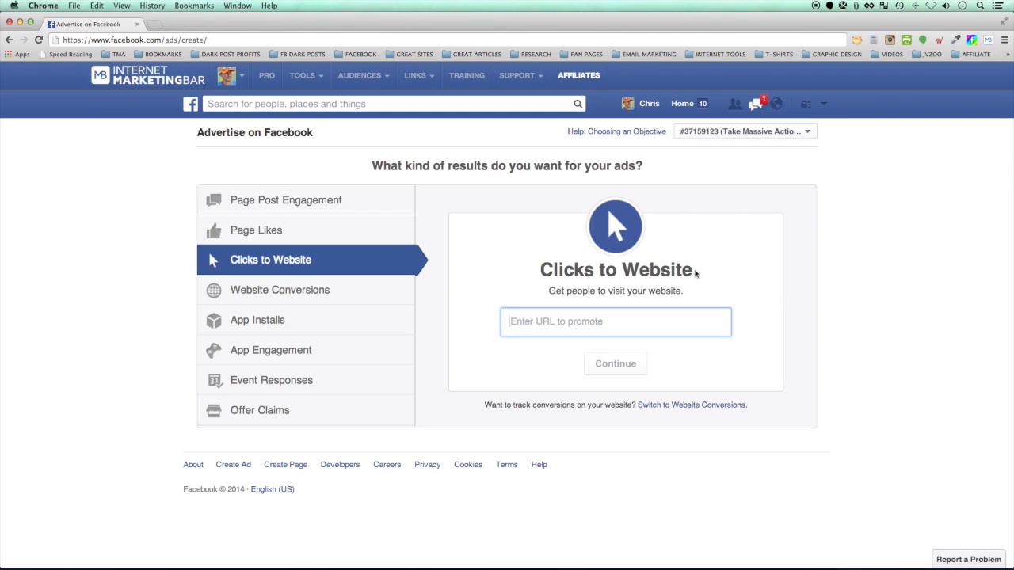
type("http://e")
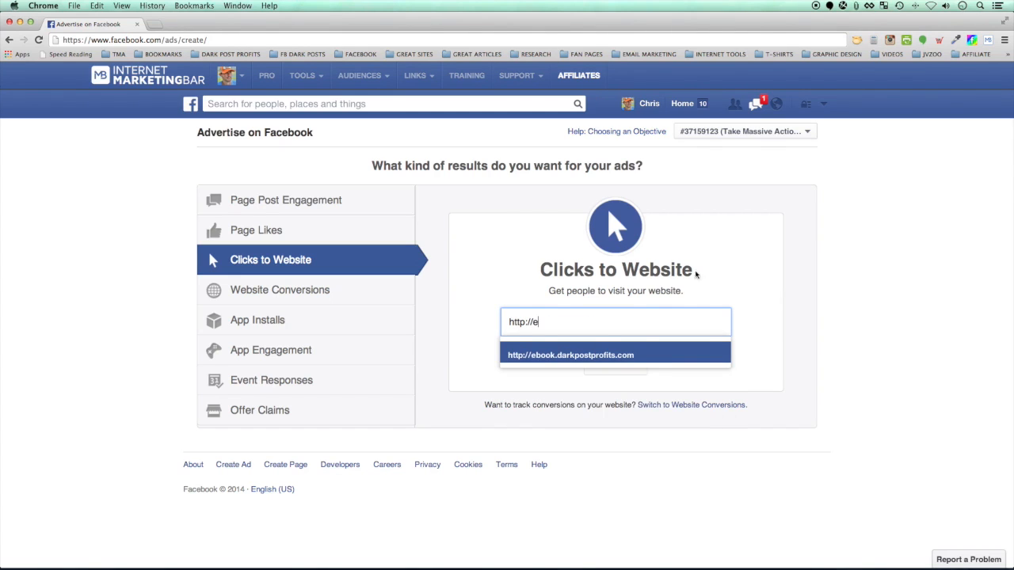
left_click(596, 356)
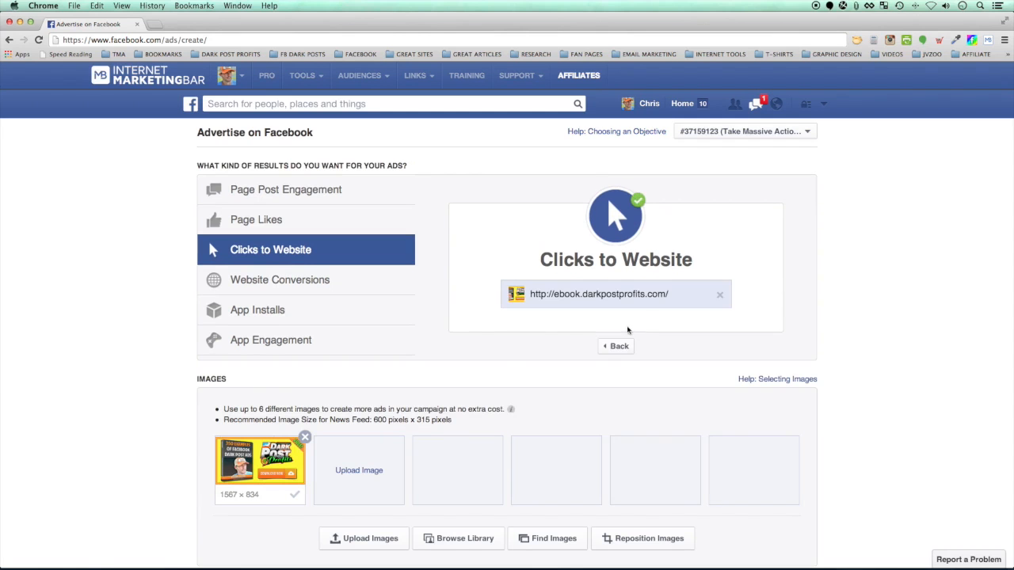
Review the ad's image and text sections, and check the categories offered for creating a new Facebook Page
scroll(174, 341, "down", 2)
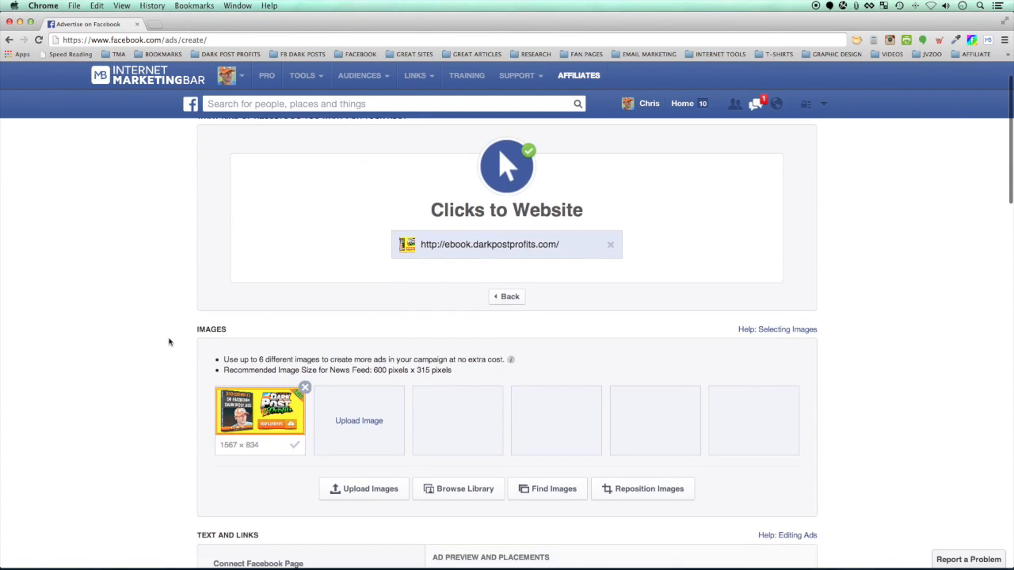
scroll(170, 344, "up", 2)
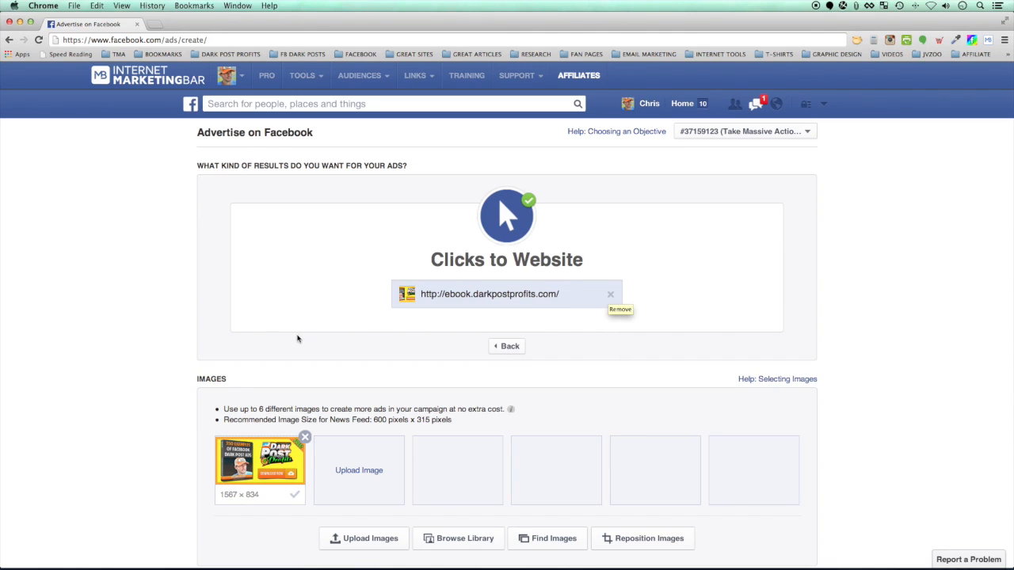
scroll(136, 324, "down", 5)
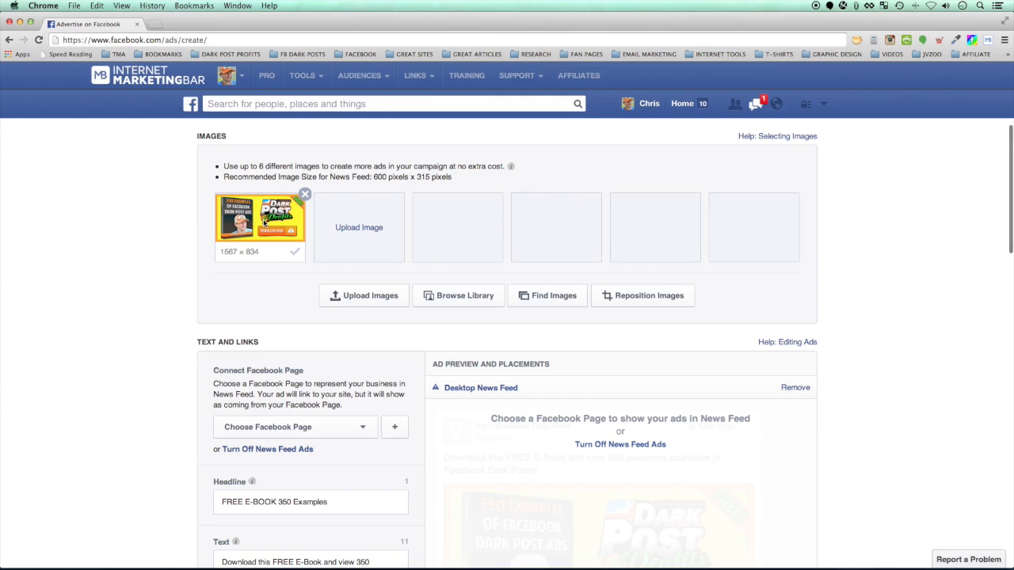
scroll(154, 328, "down", 1)
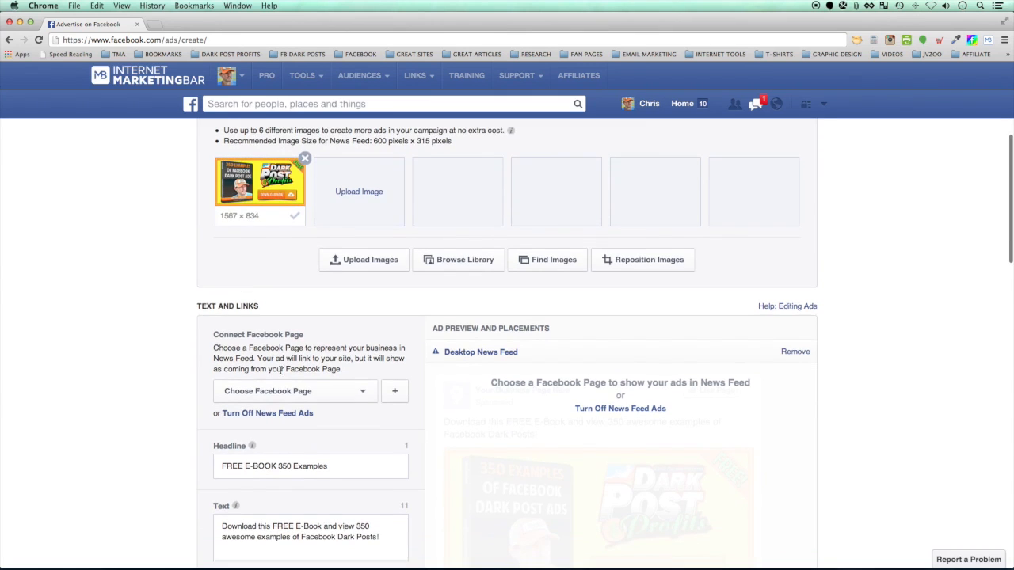
scroll(281, 369, "down", 4)
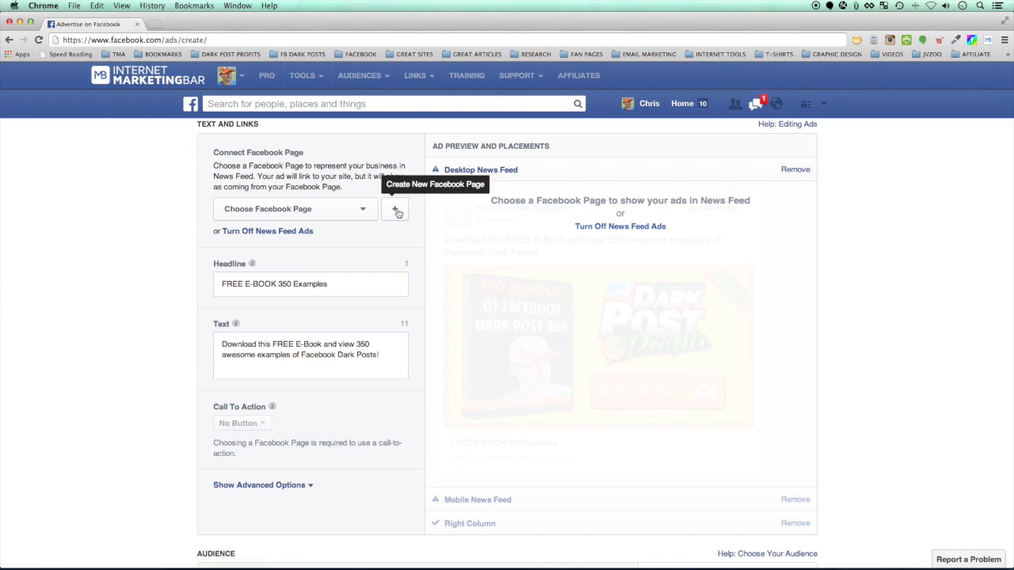
left_click(395, 212)
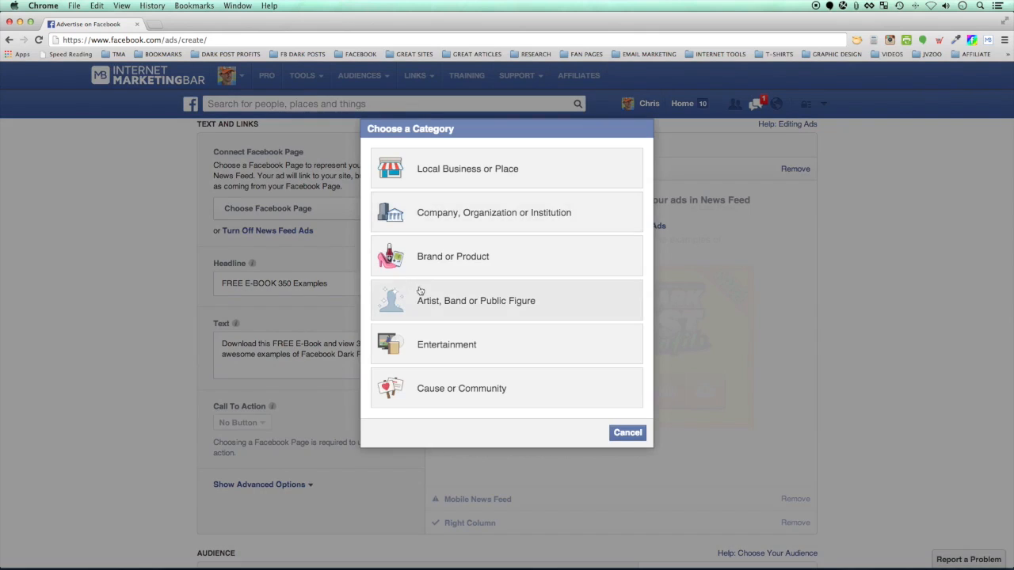
left_click(630, 434)
Connect the ad to the existing Facebook Page that carries only the e-book author's name
left_click(358, 208)
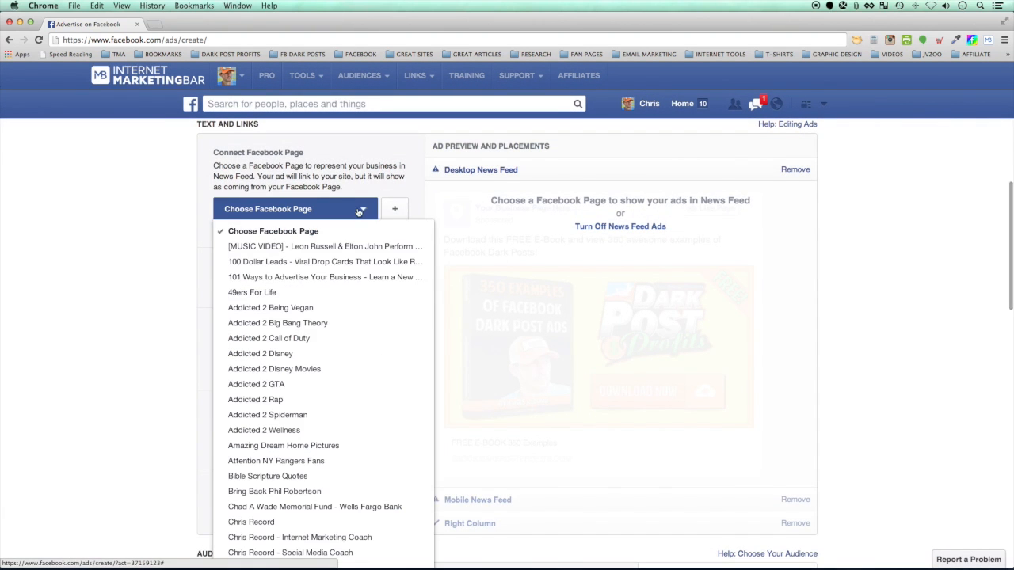
scroll(324, 293, "down", 5)
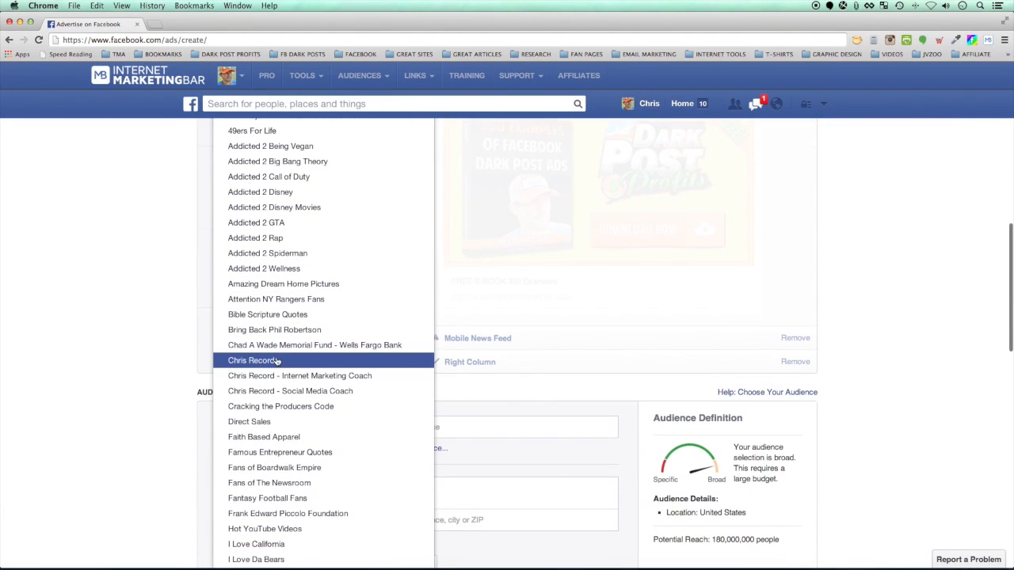
left_click(276, 361)
scroll(209, 312, "up", 5)
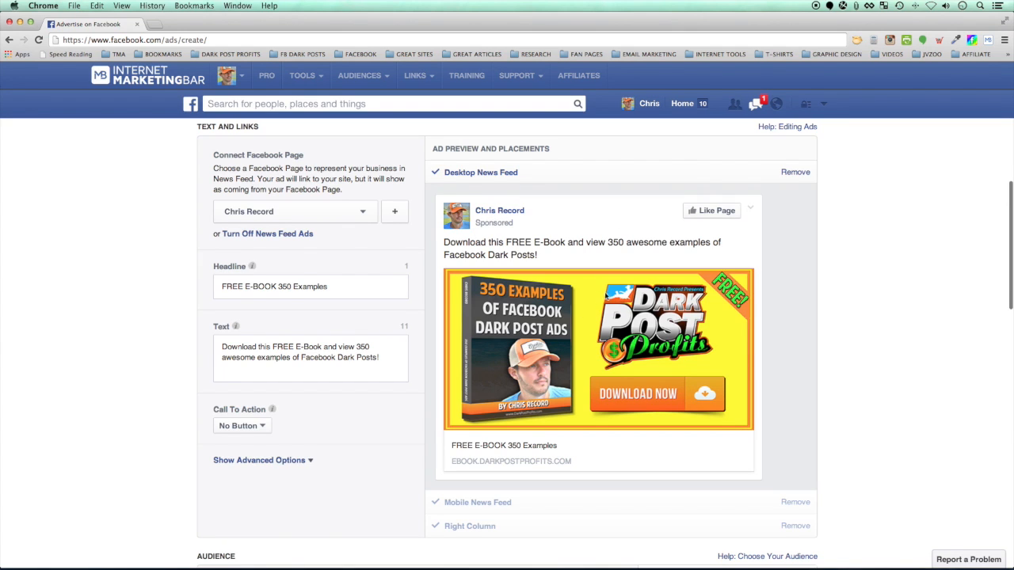
Remove the Right Column and Mobile News Feed placements from the ad
scroll(600, 297, "down", 1)
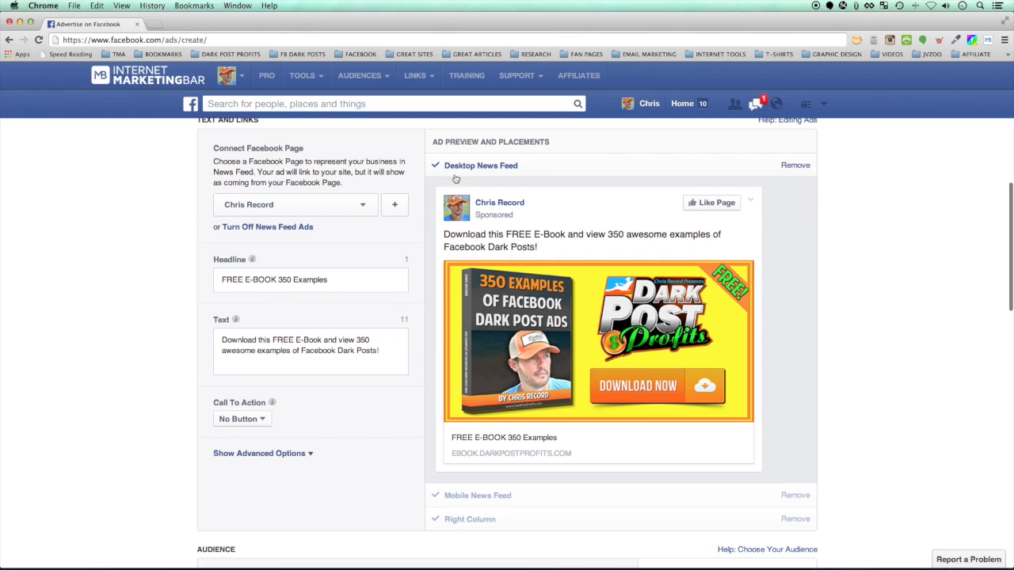
scroll(861, 499, "down", 1)
scroll(861, 499, "down", 1)
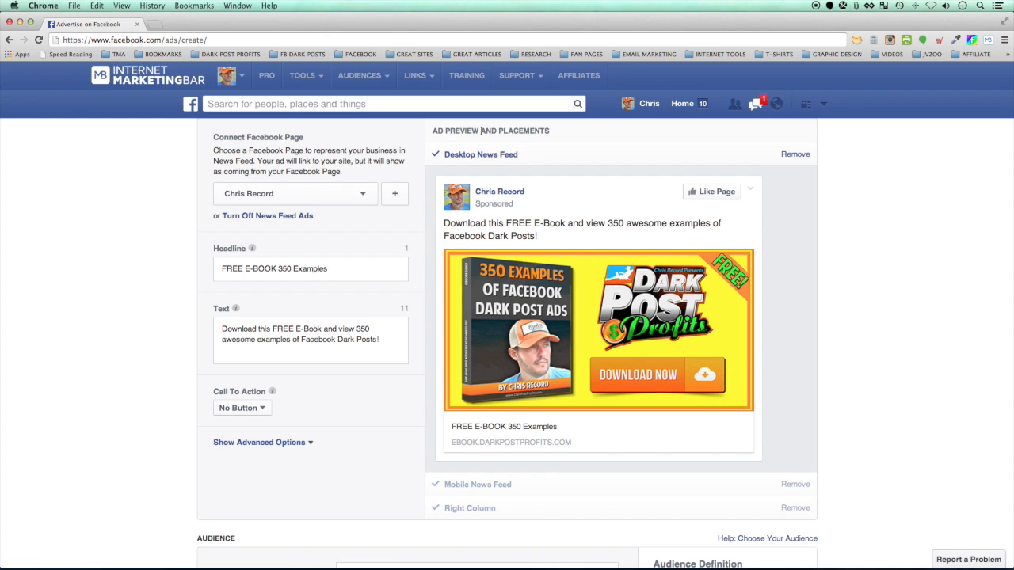
scroll(499, 507, "down", 1)
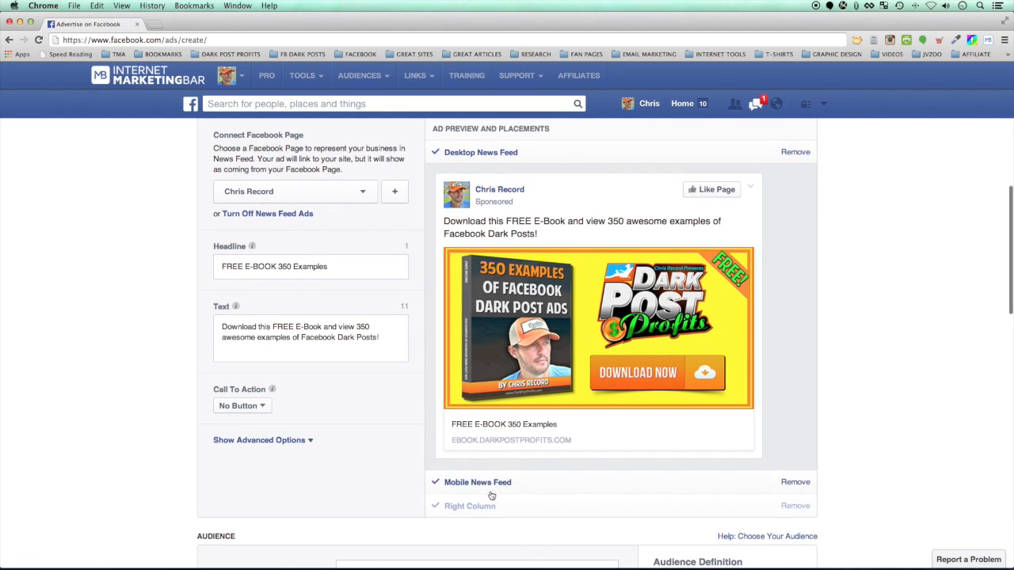
scroll(473, 501, "down", 1)
scroll(488, 511, "up", 1)
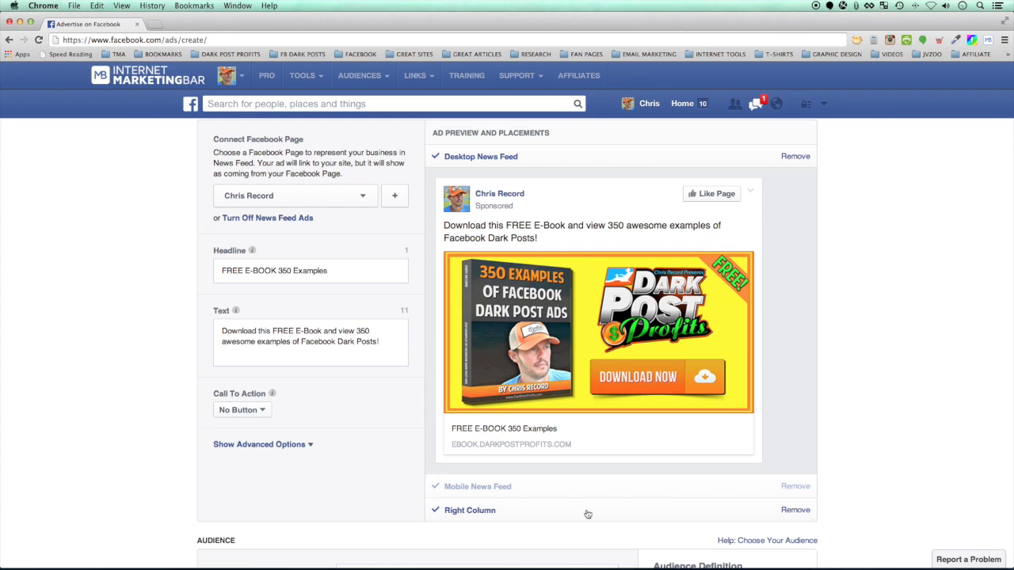
left_click(798, 510)
left_click(793, 487)
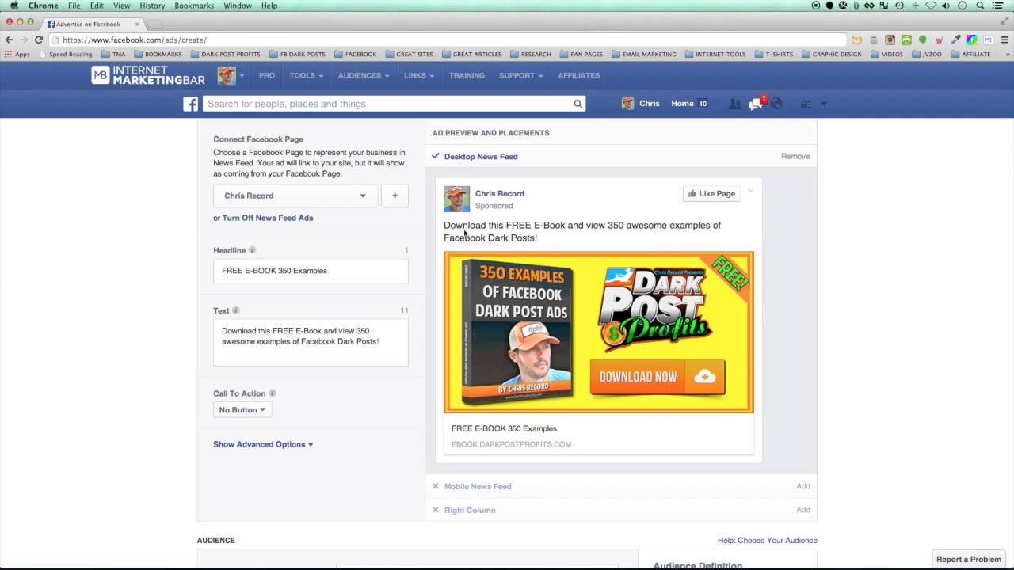
left_click(321, 339)
key("super+a")
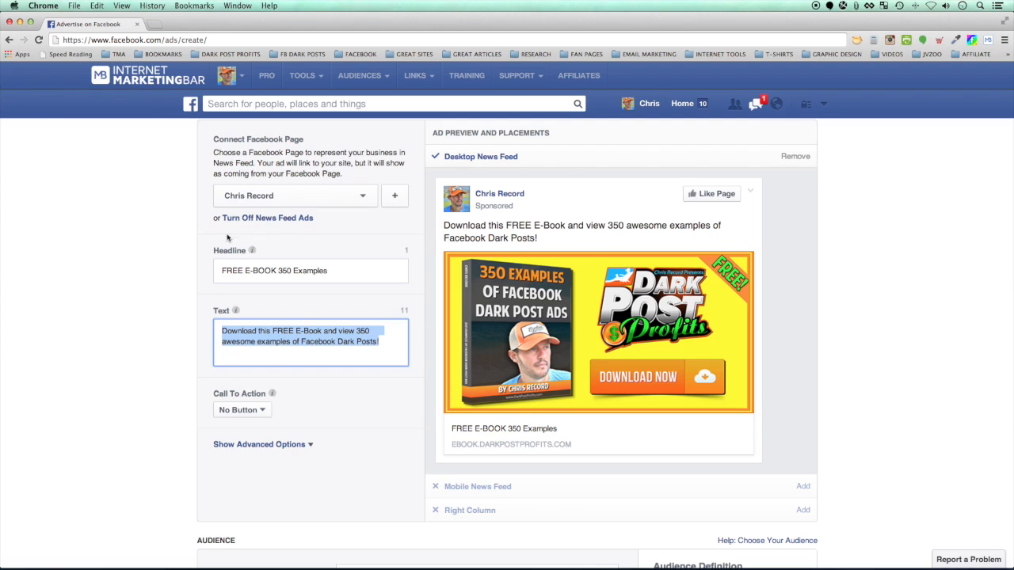
left_click(267, 350)
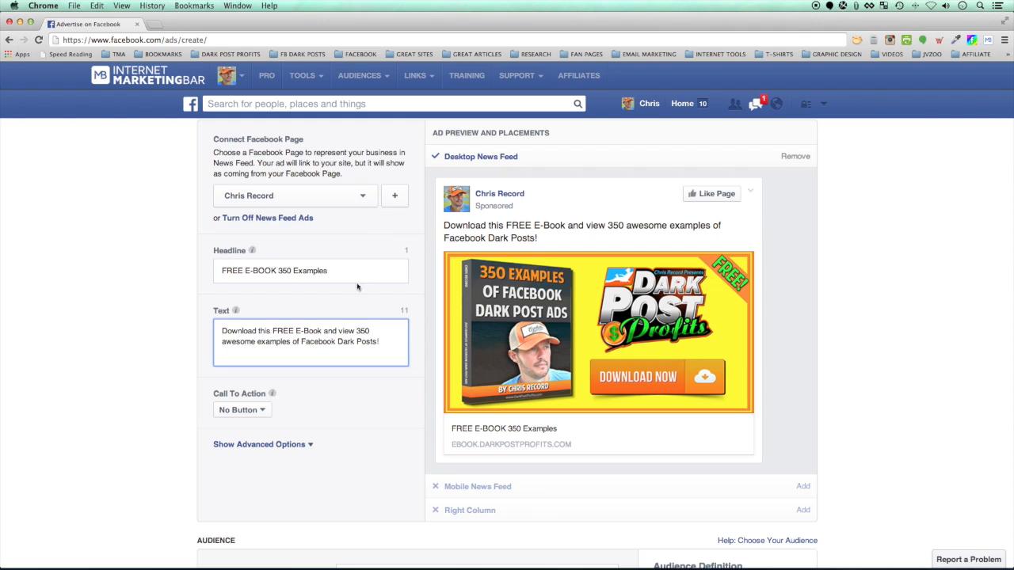
Show the advanced options and replace the ad text with "ENTREPRENEURS: Check out this FREE E-Book with 350 Dark Post Examples! Get It Now!"
left_click(236, 444)
scroll(169, 435, "down", 2)
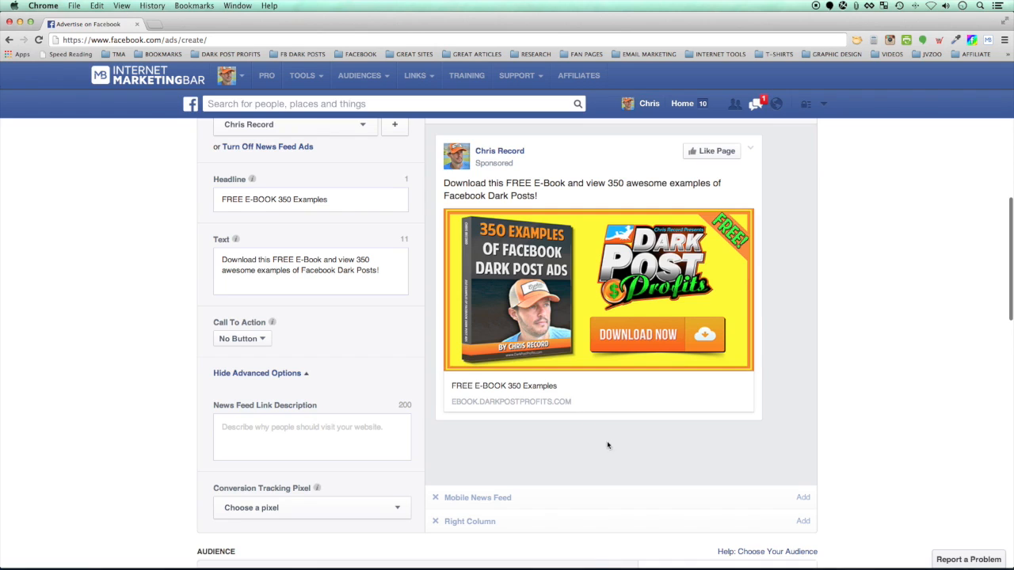
triple_click(340, 269)
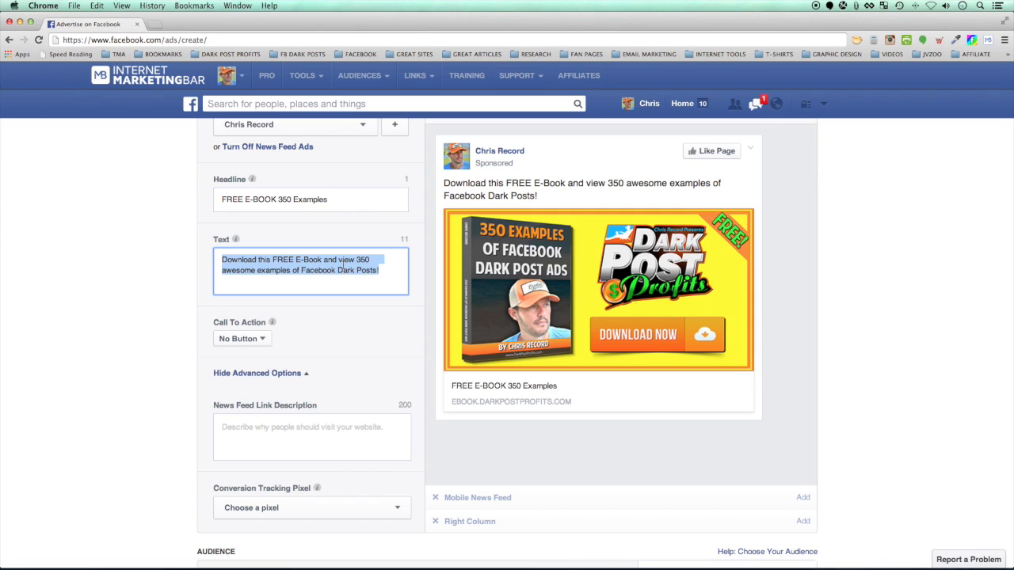
type("ENTREPR")
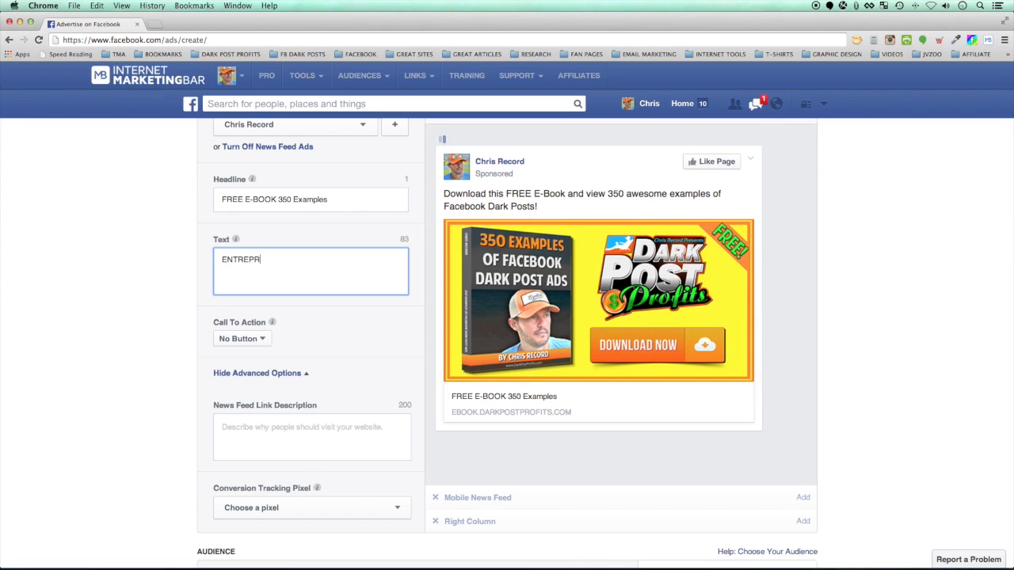
type("ENEURS:  Check out this")
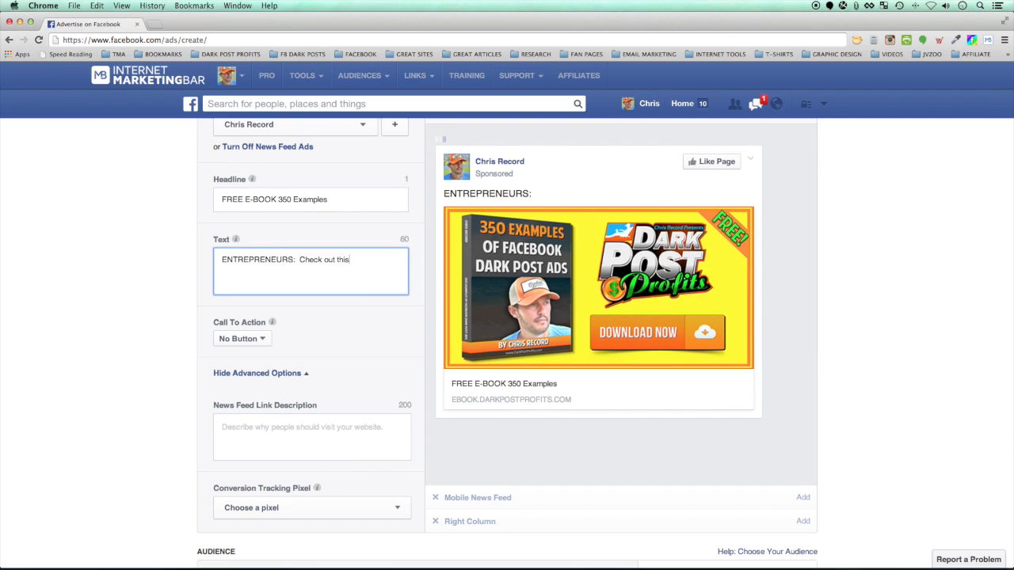
type(" FREE E-book")
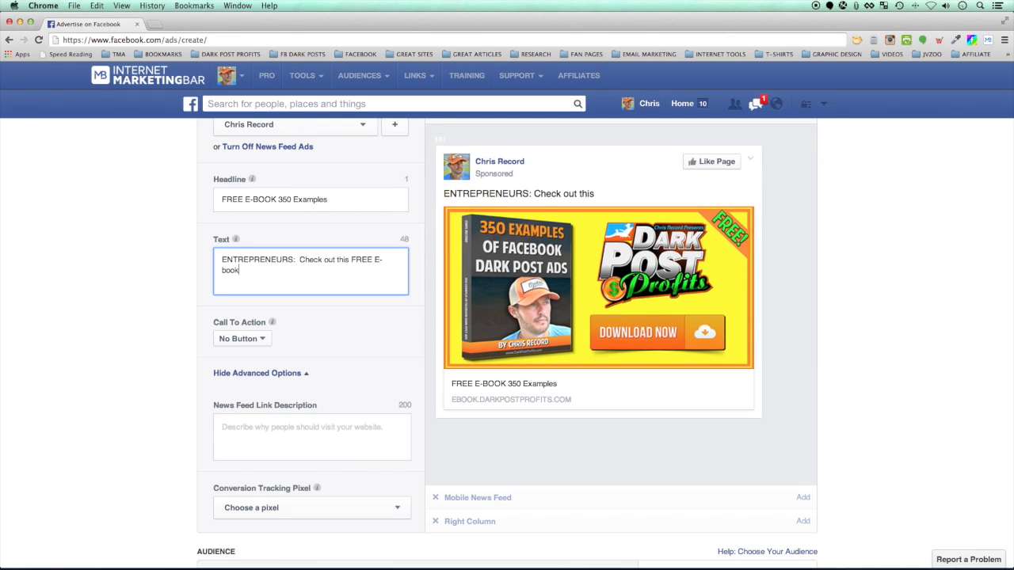
key("BackSpace")
key("BackSpace")
type("Book wi")
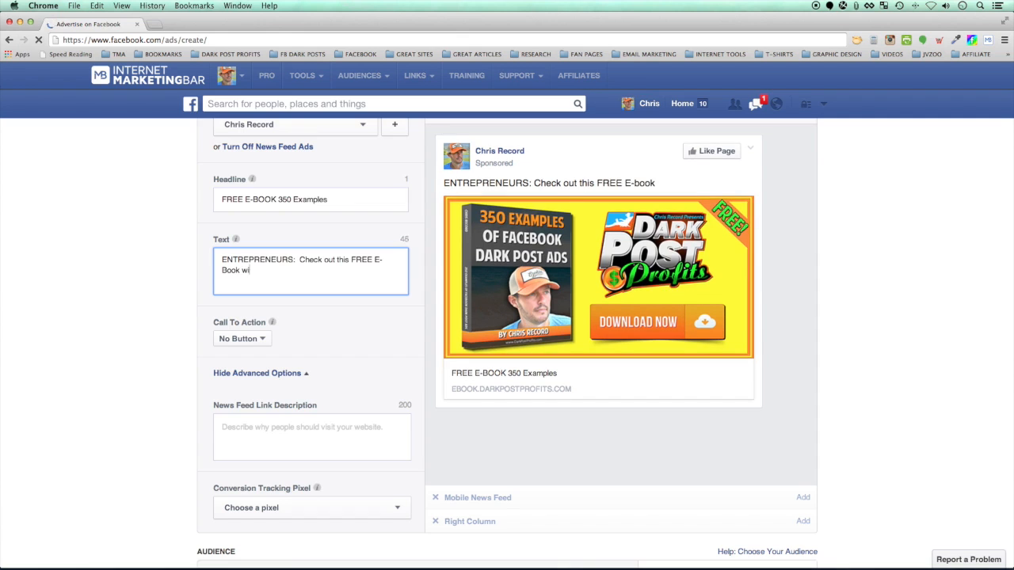
type("th 350 D")
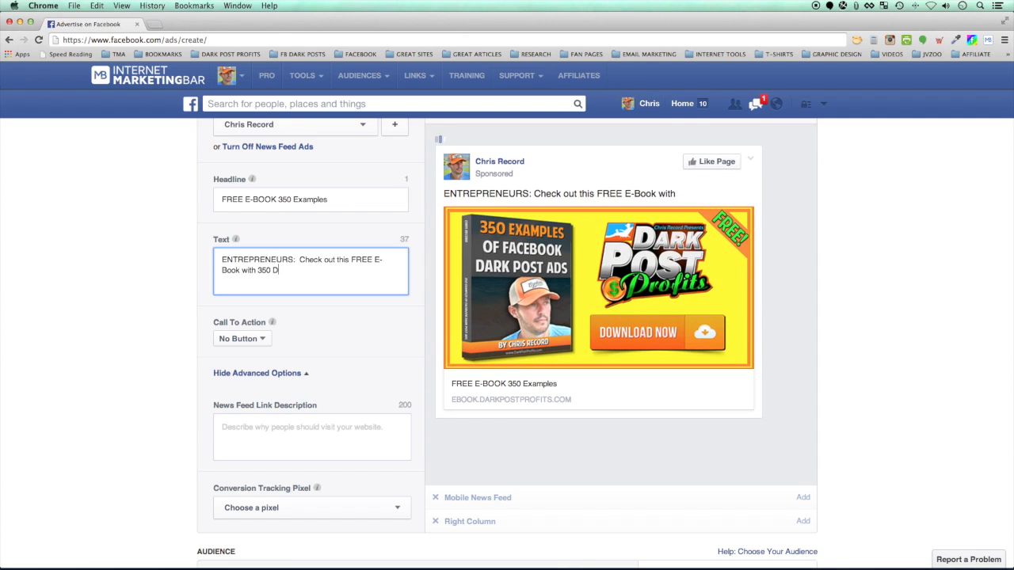
type("ark Post Examples")
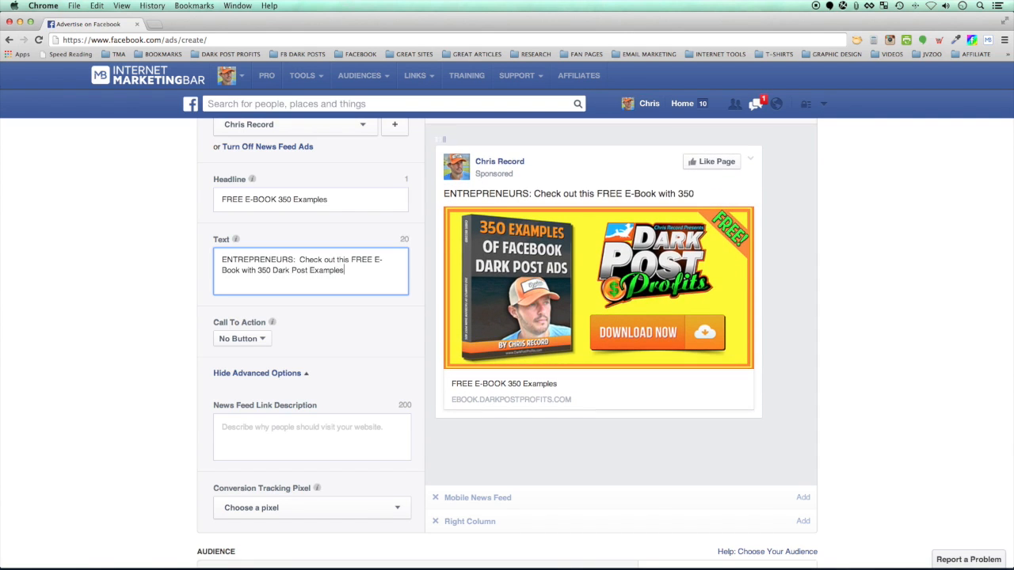
type("!  Get It Now!")
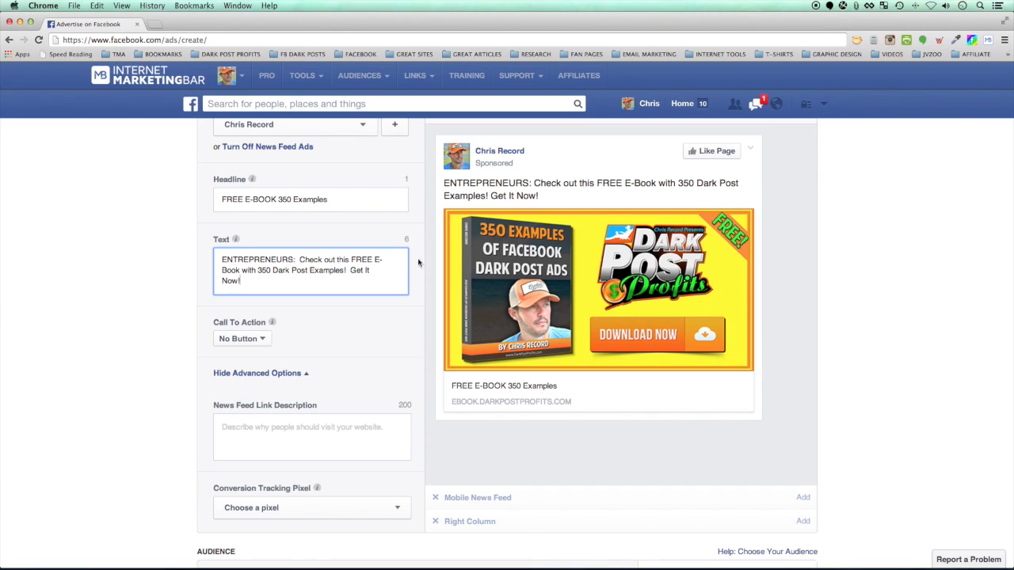
triple_click(384, 259)
left_click(276, 272)
Replace the ad's headline with "DOWNLOAD FOR FREE TODAY!"
triple_click(322, 198)
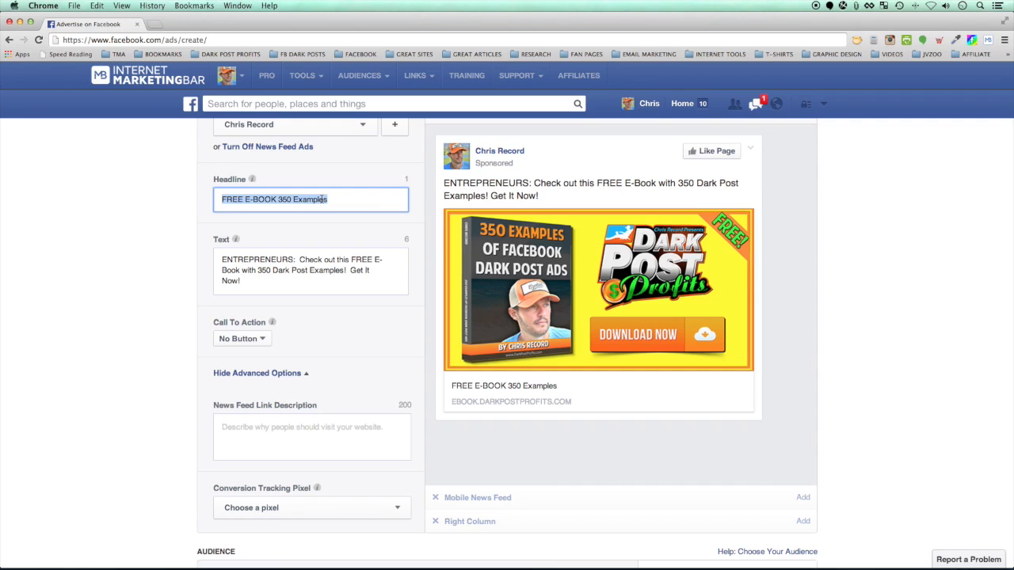
type("DOWNLOA")
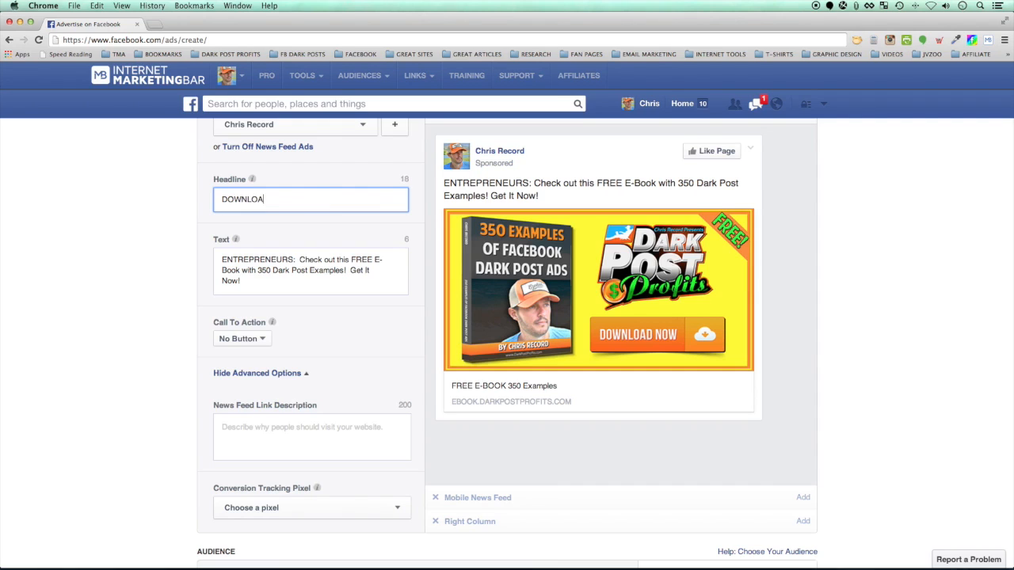
type("DS This FREE")
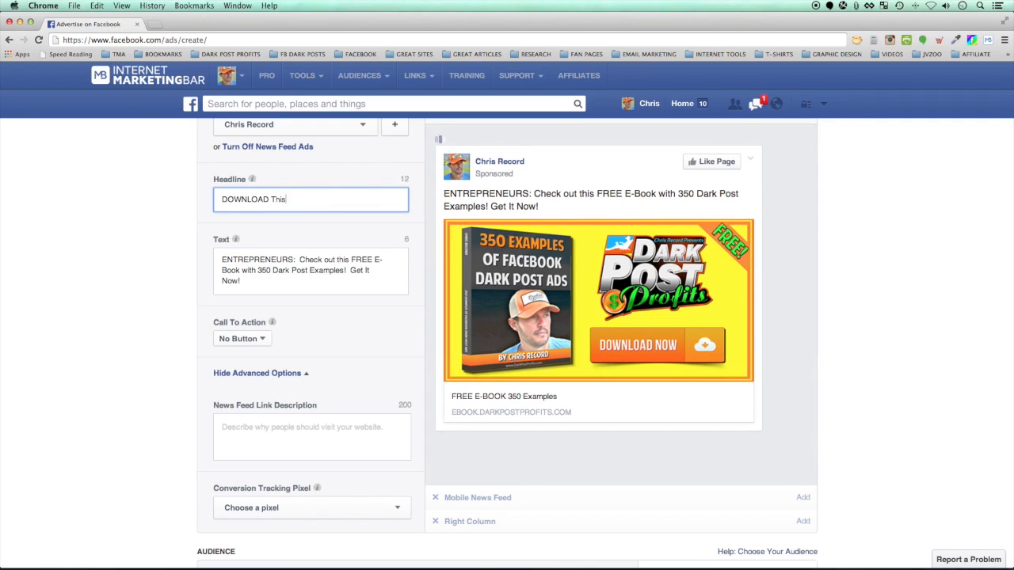
key("BackSpace")
key("BackSpace")
key("BackSpace")
key("BackSpace")
key("BackSpace")
key("BackSpace")
key("BackSpace")
key("BackSpace")
key("BackSpace")
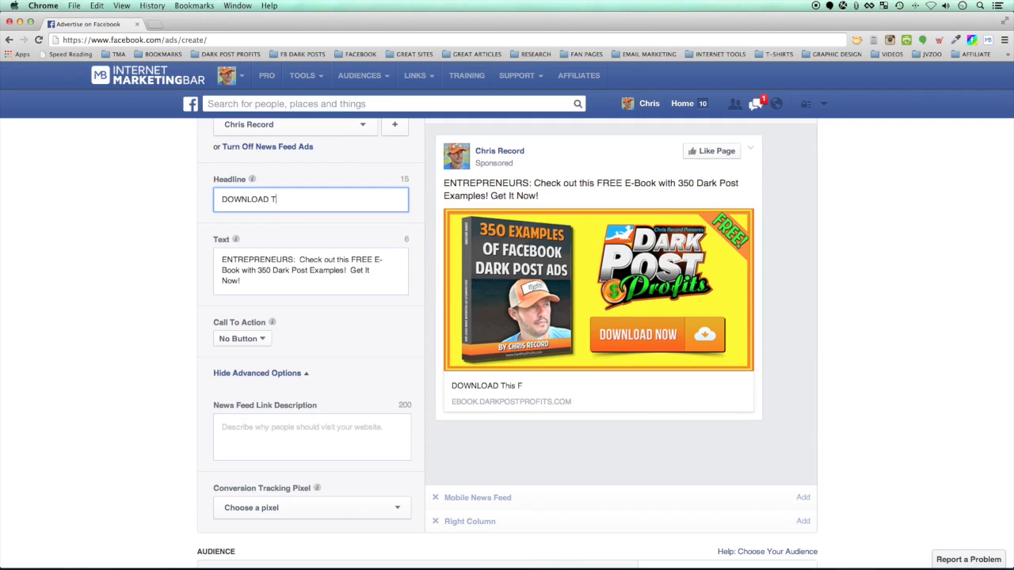
type("FOR FREE TODAY")
type("!")
key("Left")
type("TODAY")
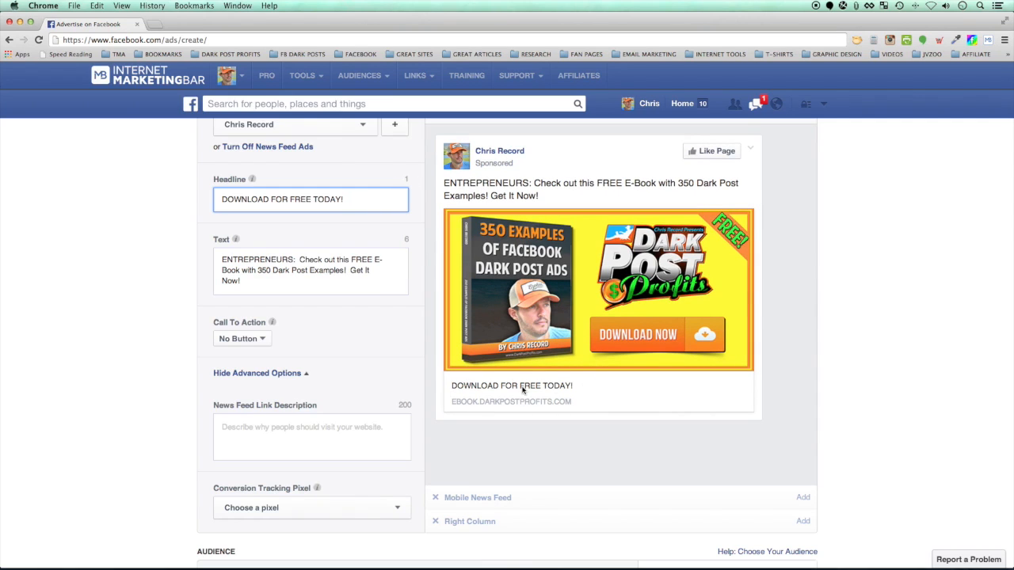
Start the News Feed link description with "For the past 3 months I have taken 350+ screenshots of dark post ads"
left_click(286, 440)
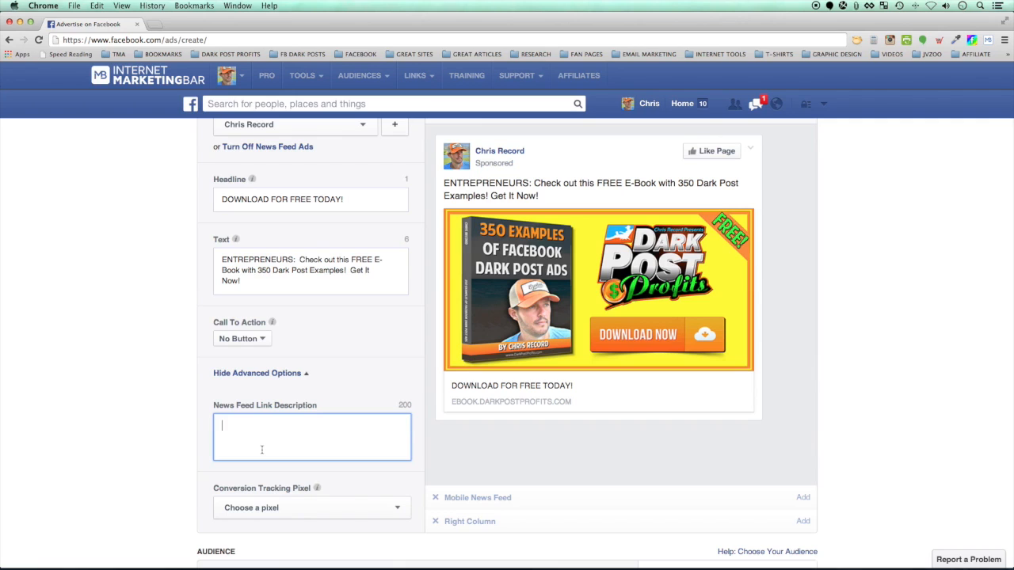
type("For the past 3 months")
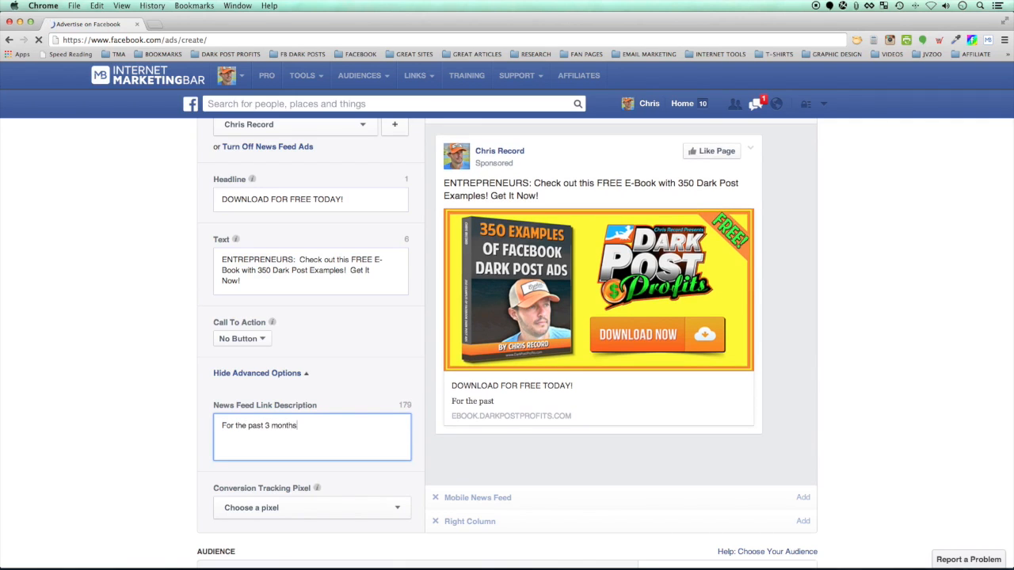
type(" I have taken 350+ screenshots")
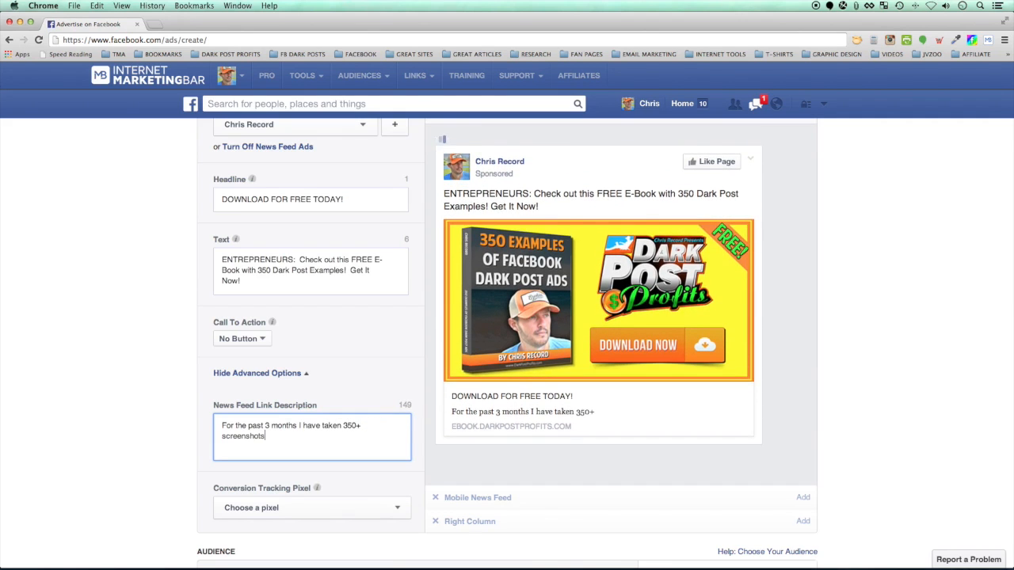
type(" of dark post ads ")
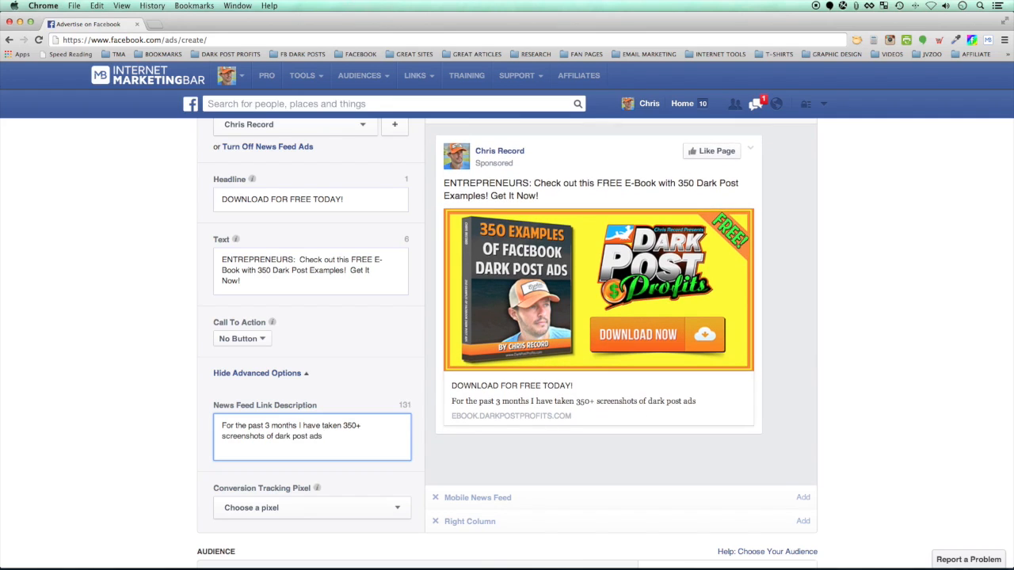
Complete the description with "in my FB newsfeed. Now YOU can have them for FREE in this powerful E-book! Download it today for FREE!"
type("in my FB newsfeed.  Now YOU can have them for FREE in this ")
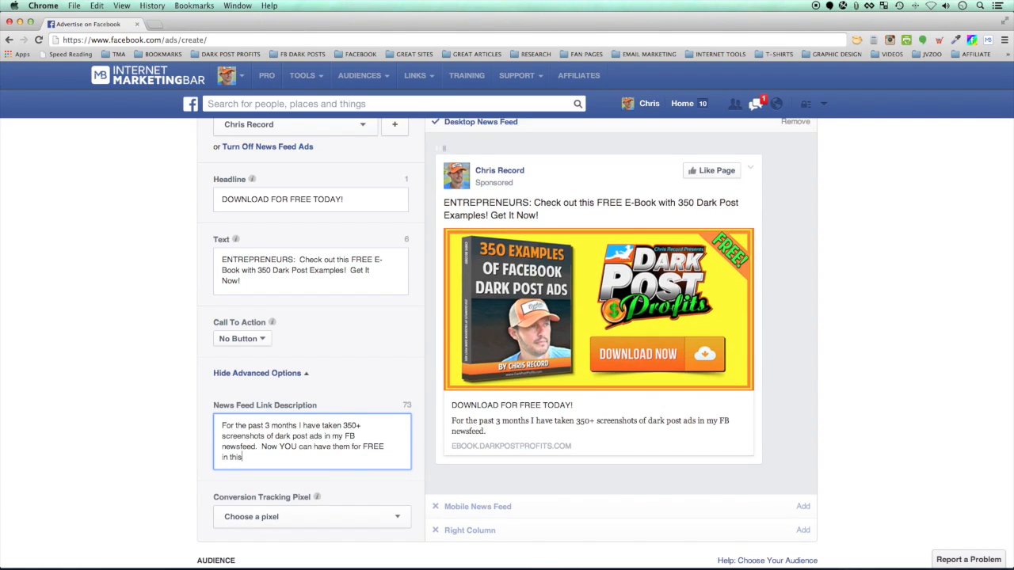
type("powerful E")
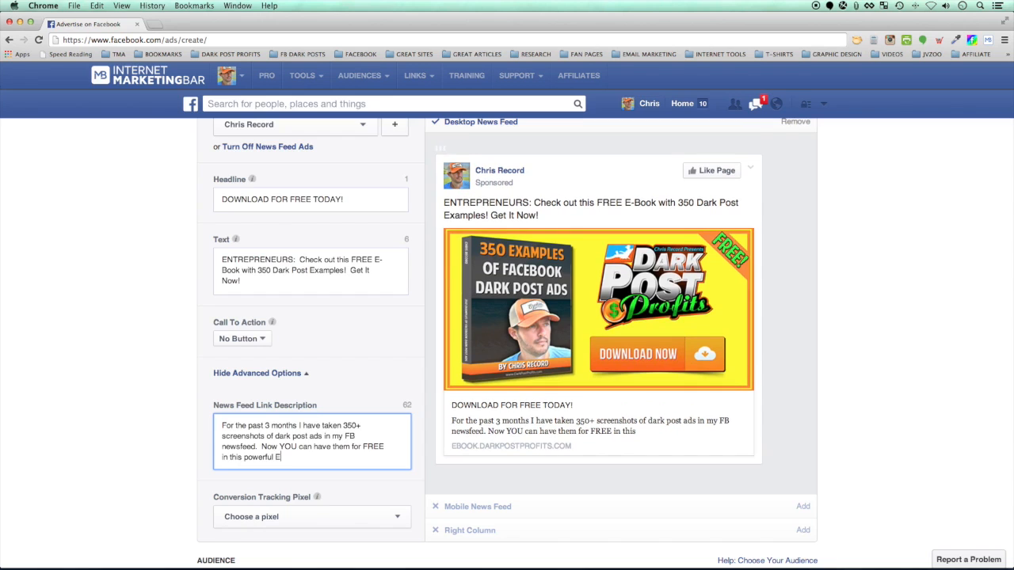
type("-book!  Download ")
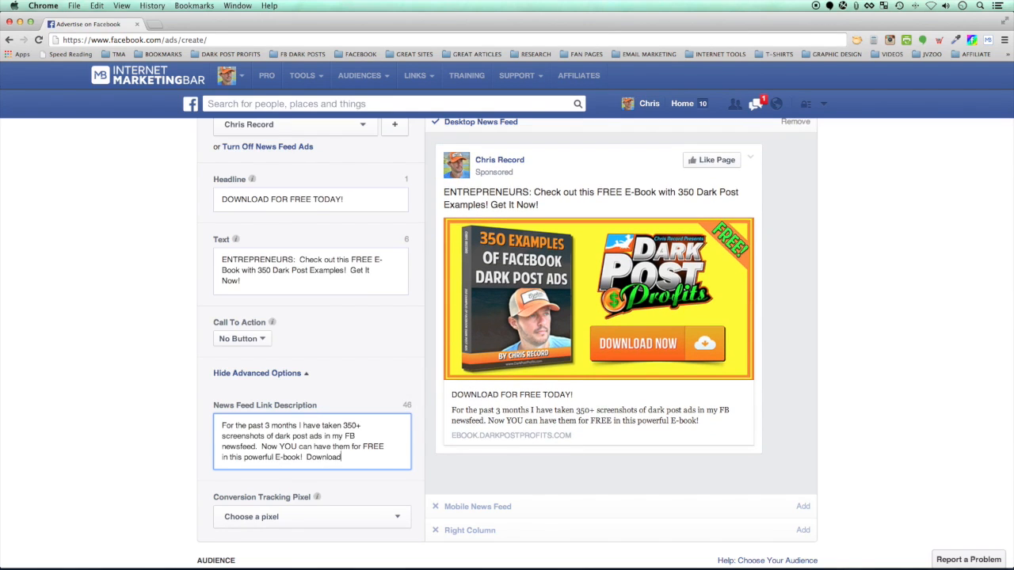
type("it today for ")
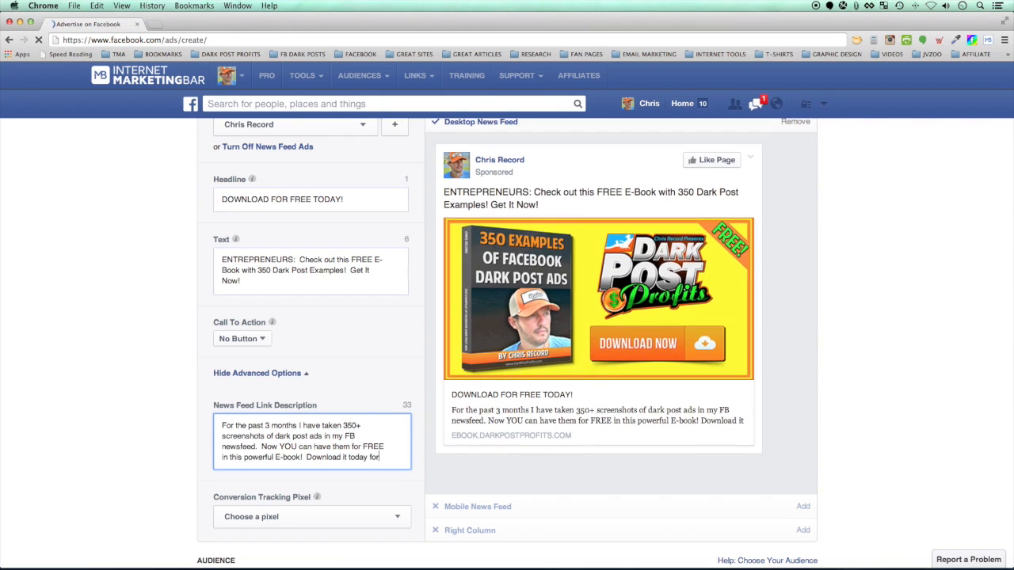
type("FREE!")
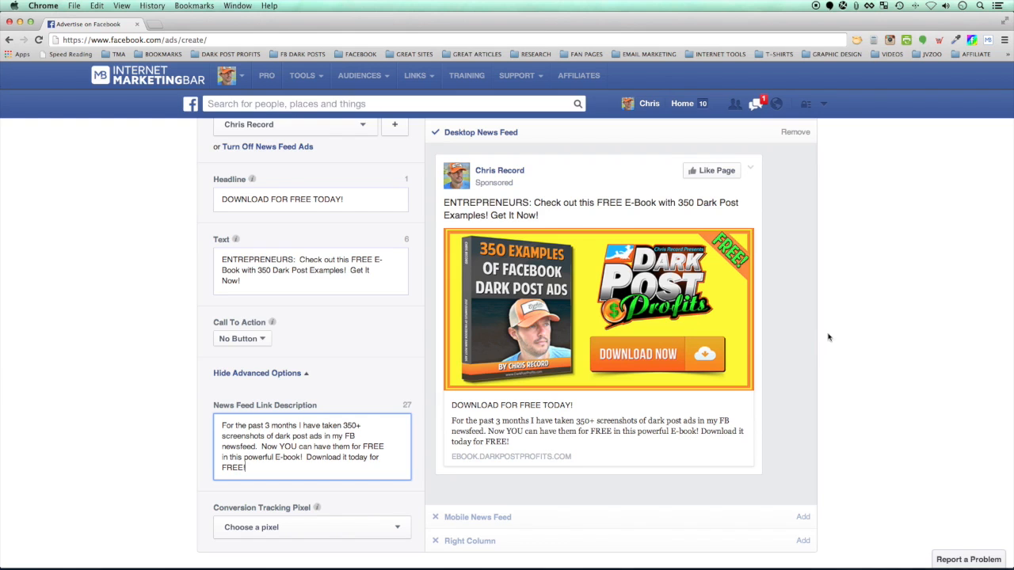
left_click(150, 242)
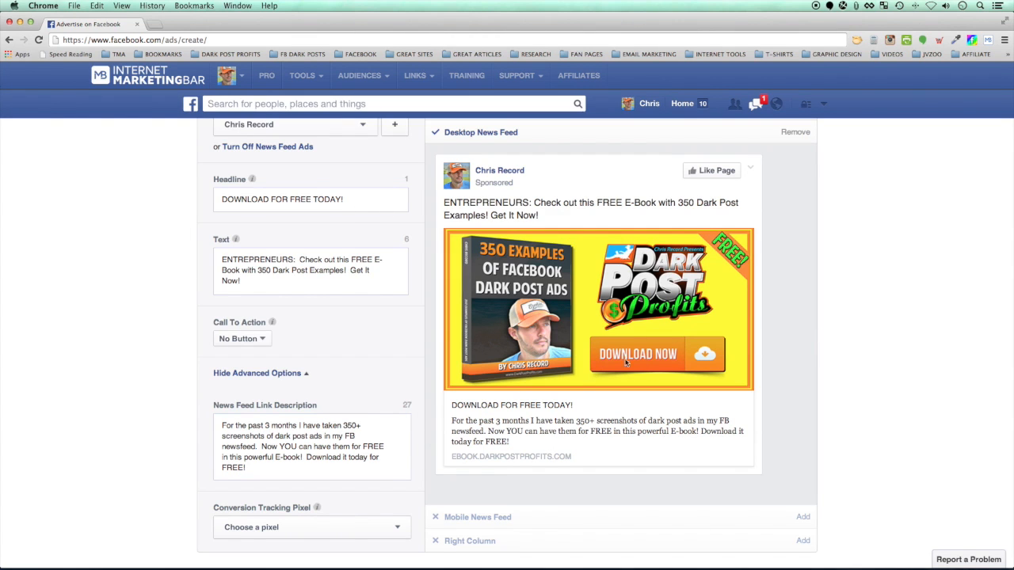
Review the ad's objective, image, text, preview and placements, and look over the audience targeting options
scroll(688, 366, "up", 15)
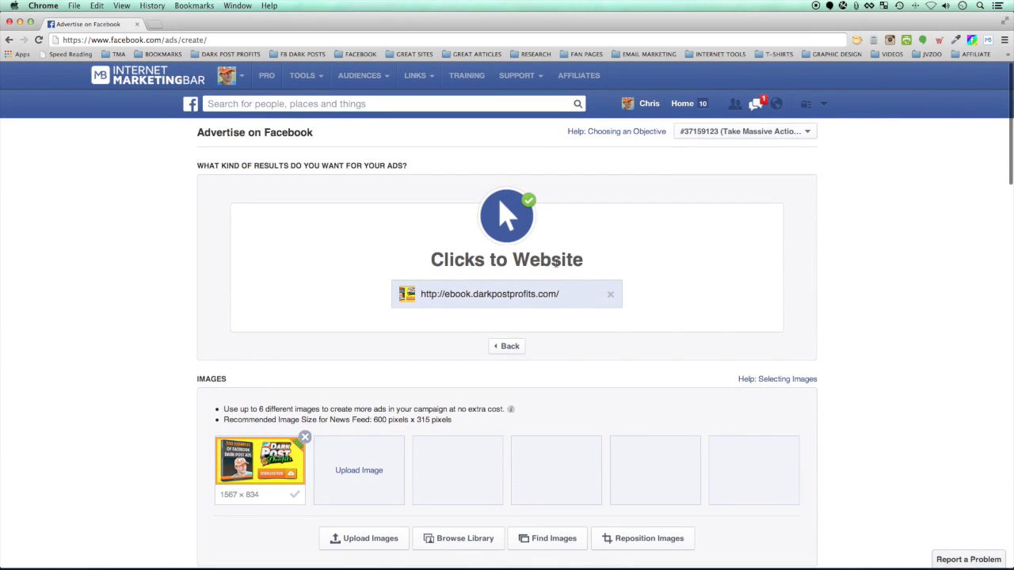
scroll(240, 331, "down", 8)
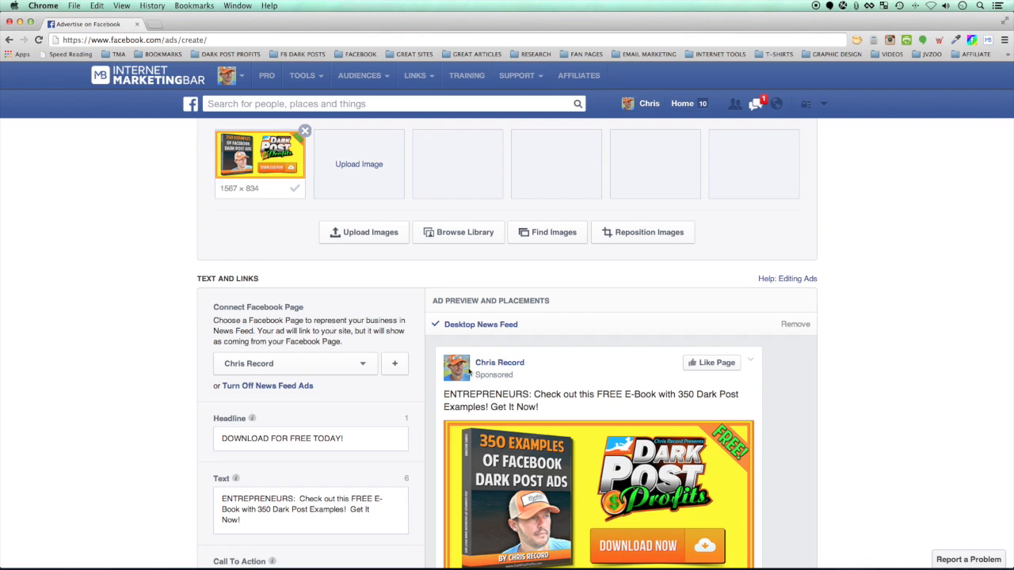
scroll(489, 369, "down", 3)
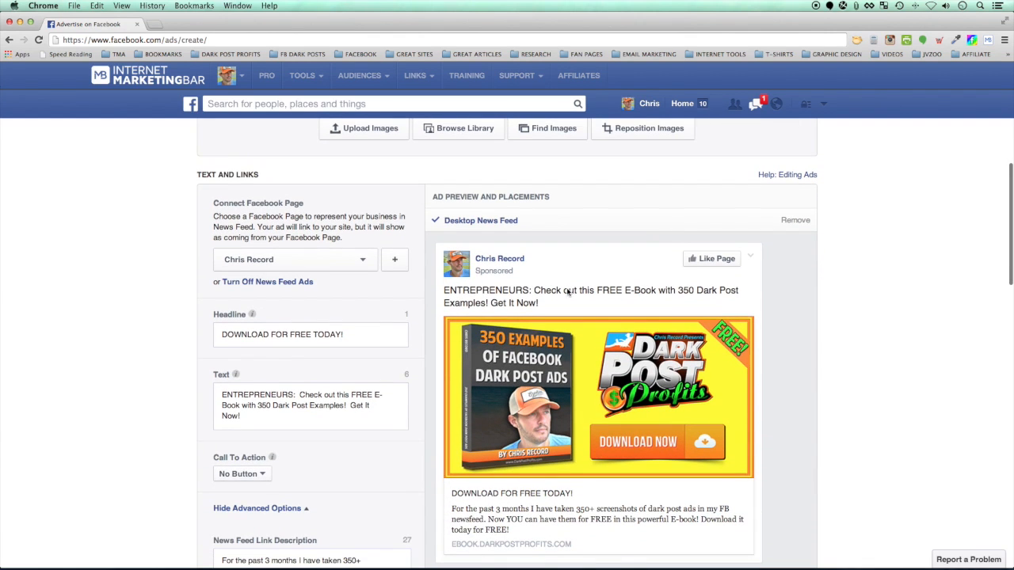
scroll(519, 356, "down", 1)
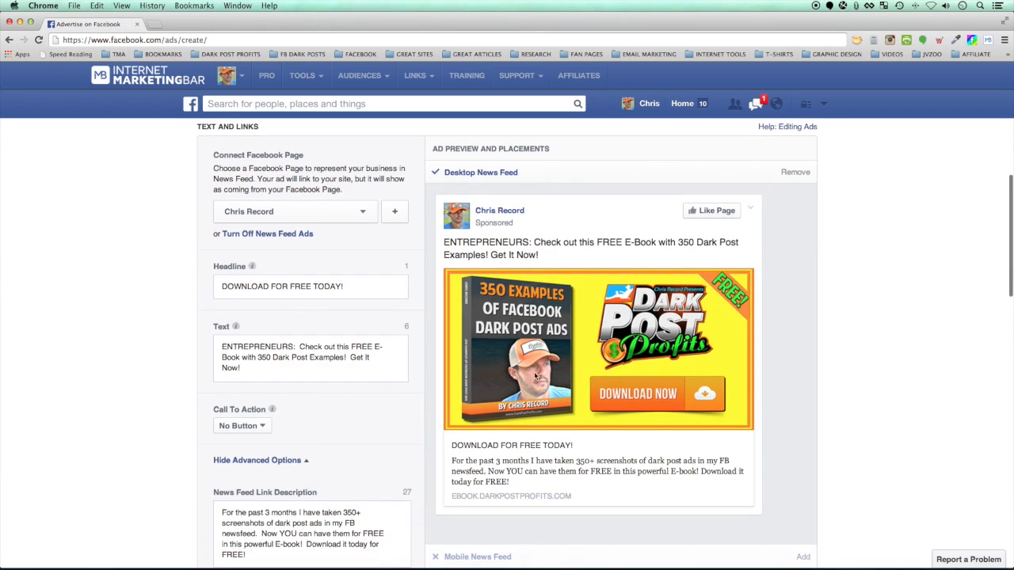
scroll(403, 347, "up", 6)
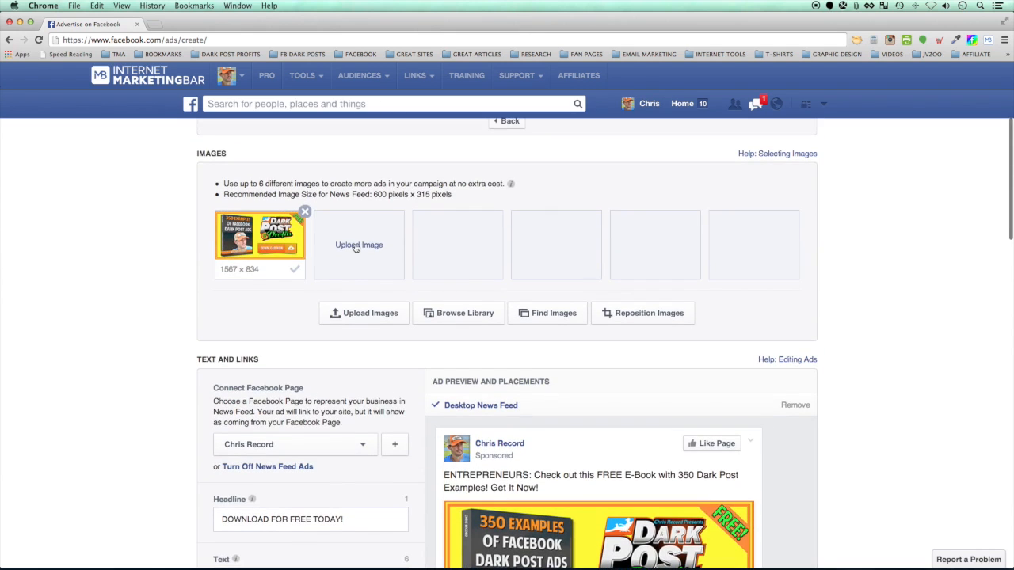
scroll(390, 341, "down", 2)
scroll(412, 372, "up", 2)
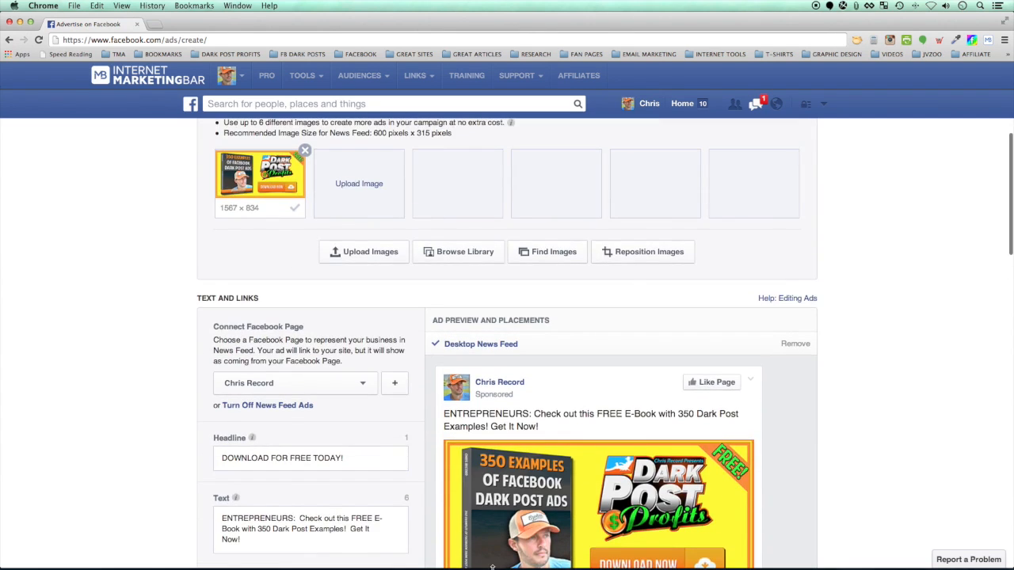
scroll(430, 408, "down", 2)
scroll(430, 408, "down", 6)
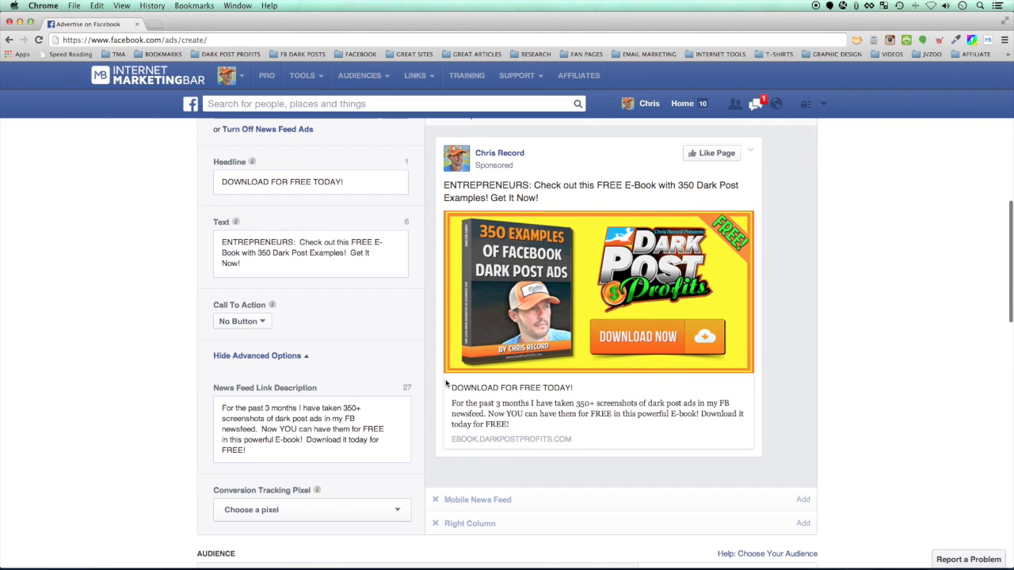
scroll(475, 404, "up", 1)
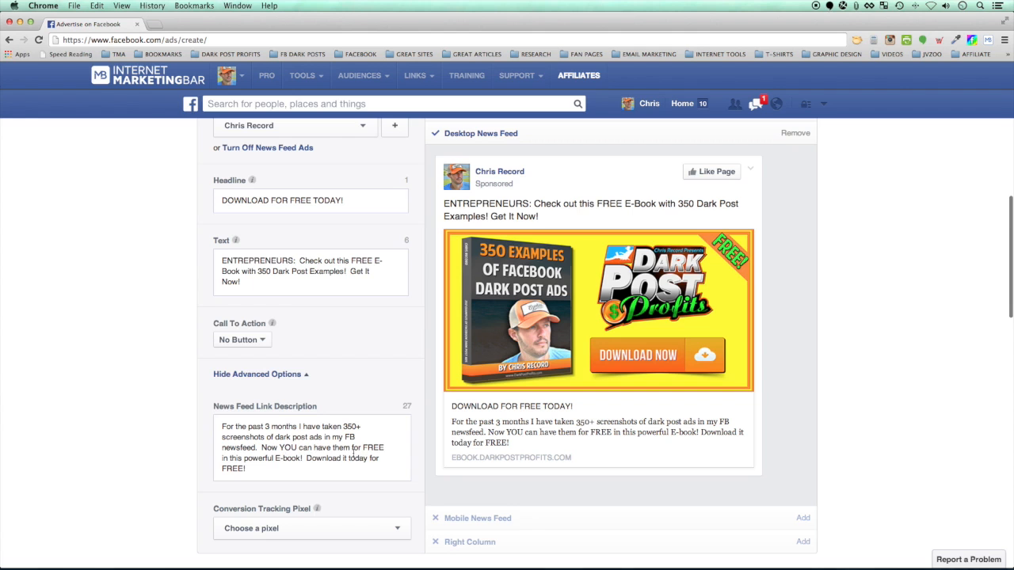
scroll(423, 396, "down", 3)
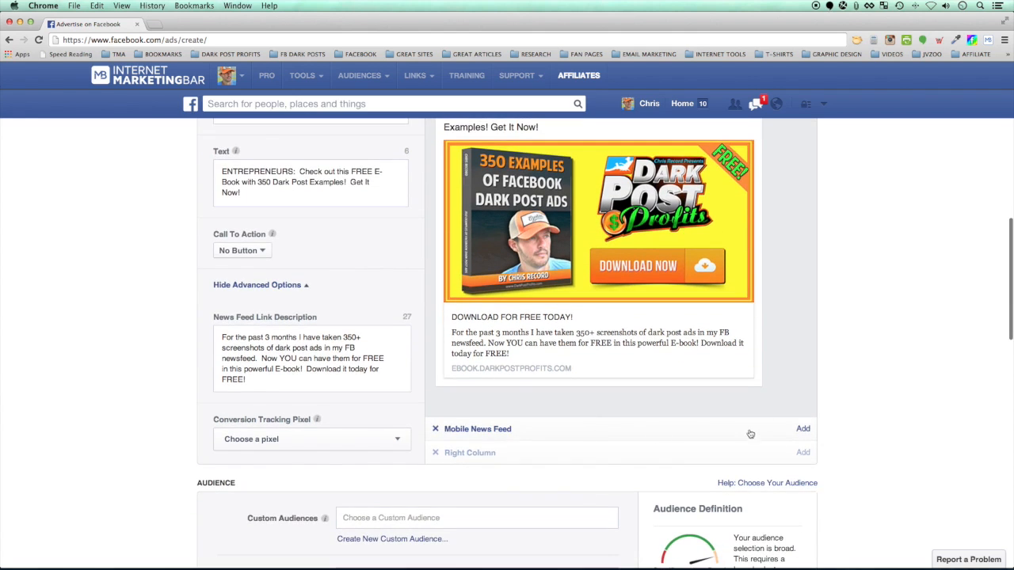
scroll(150, 410, "down", 8)
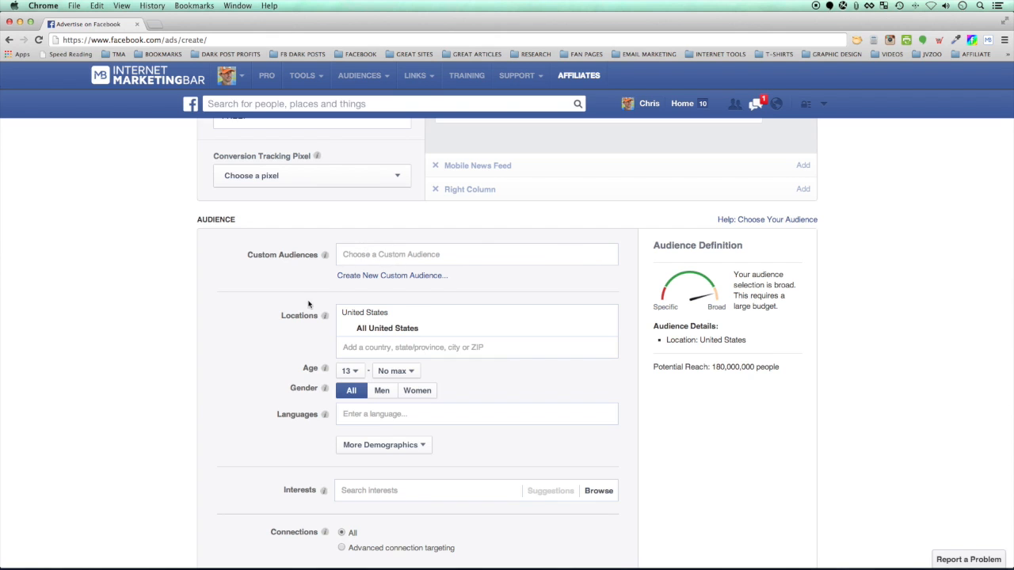
scroll(309, 305, "down", 3)
scroll(309, 305, "down", 2)
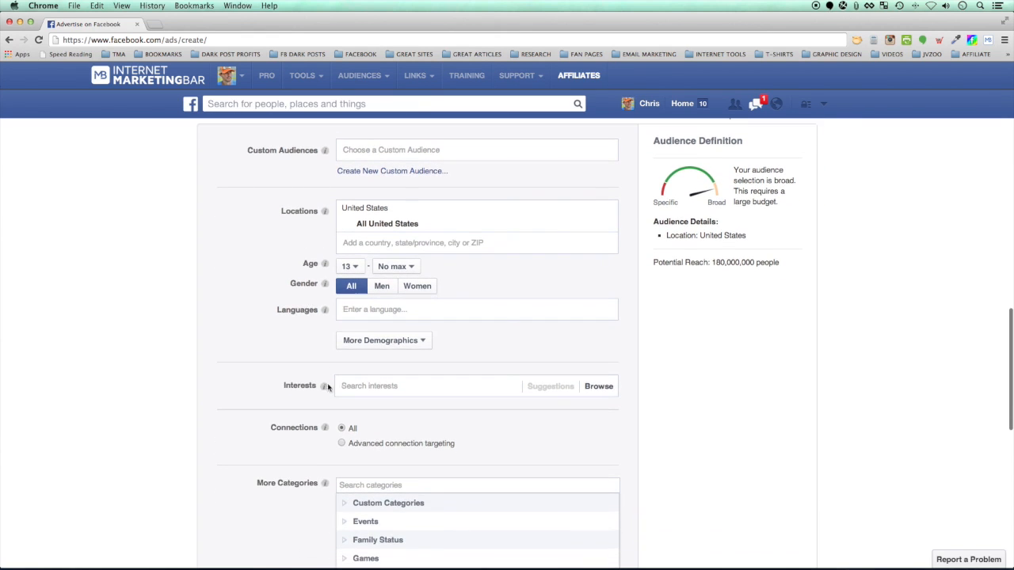
Search the audience interests for "internet mark" and add Internet Marketing Conference as a targeted interest
left_click(384, 385)
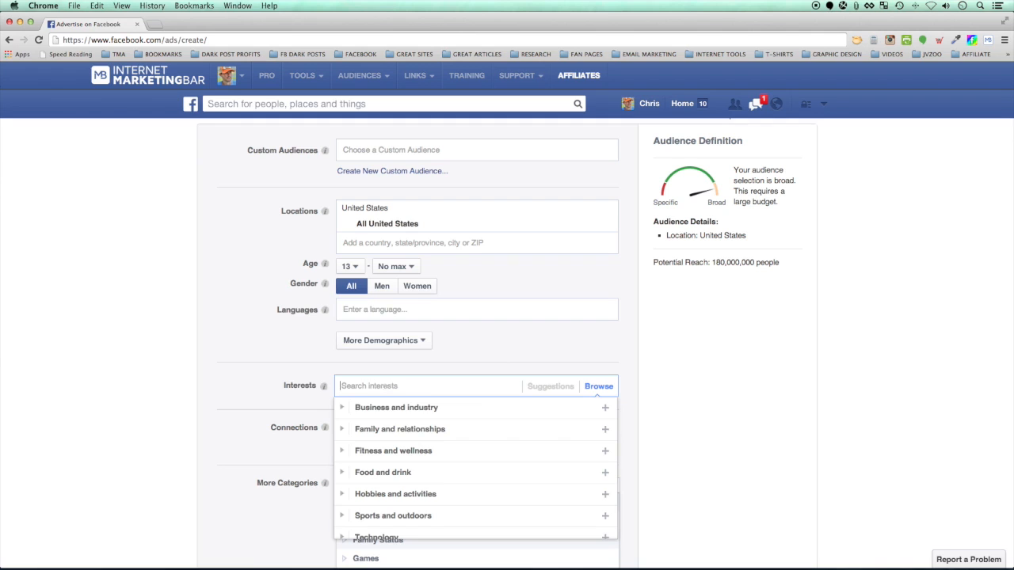
type("internet mark")
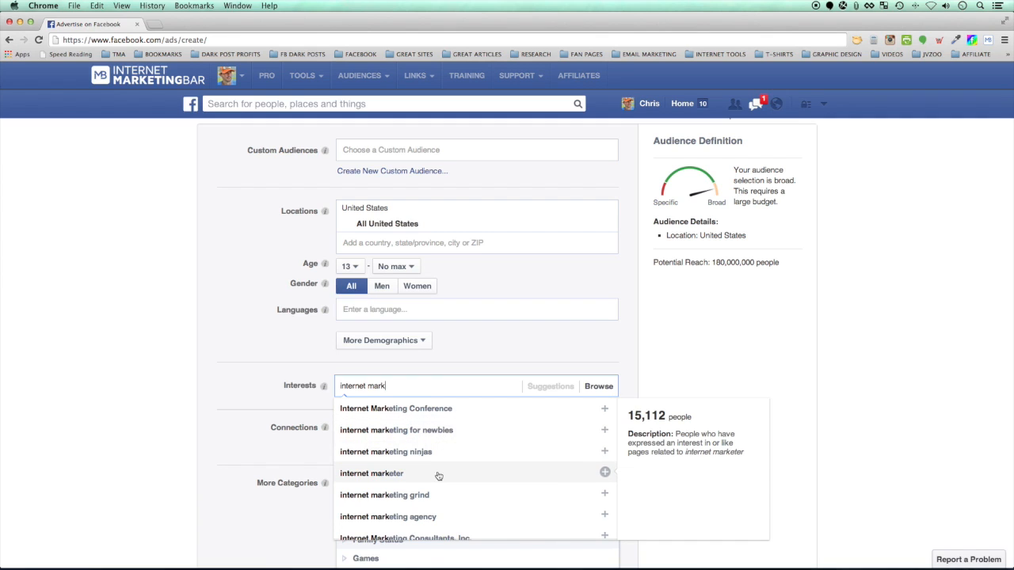
scroll(439, 521, "down", 2)
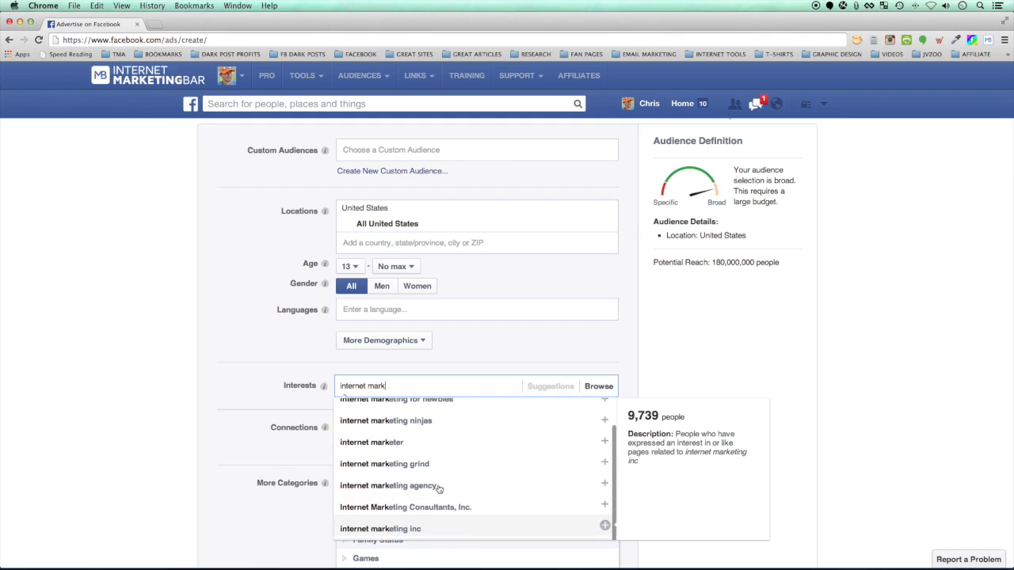
scroll(425, 465, "up", 2)
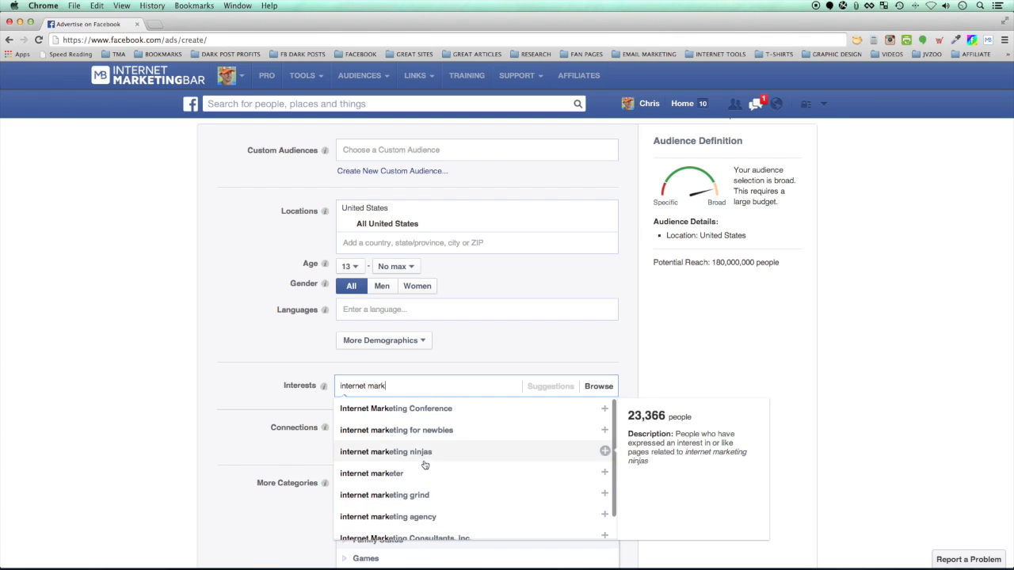
left_click(411, 411)
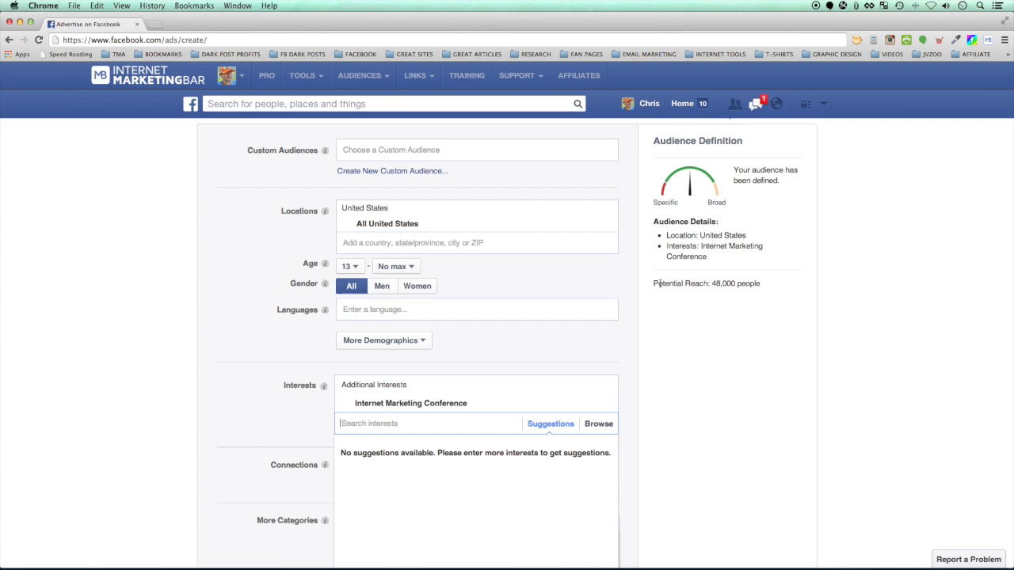
Set the audience's minimum age to 18, leaving no maximum
scroll(294, 317, "up", 10)
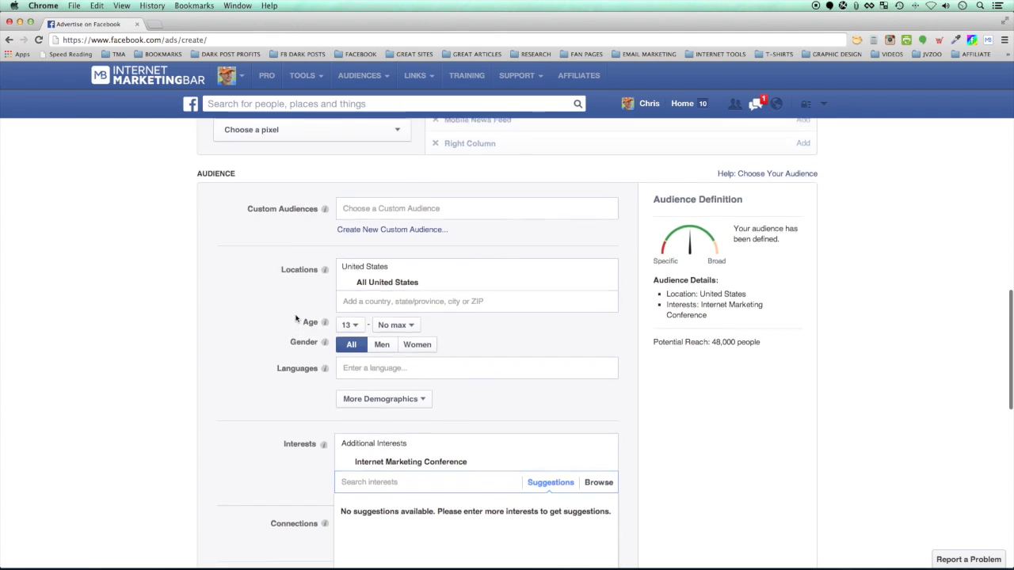
scroll(296, 317, "up", 1)
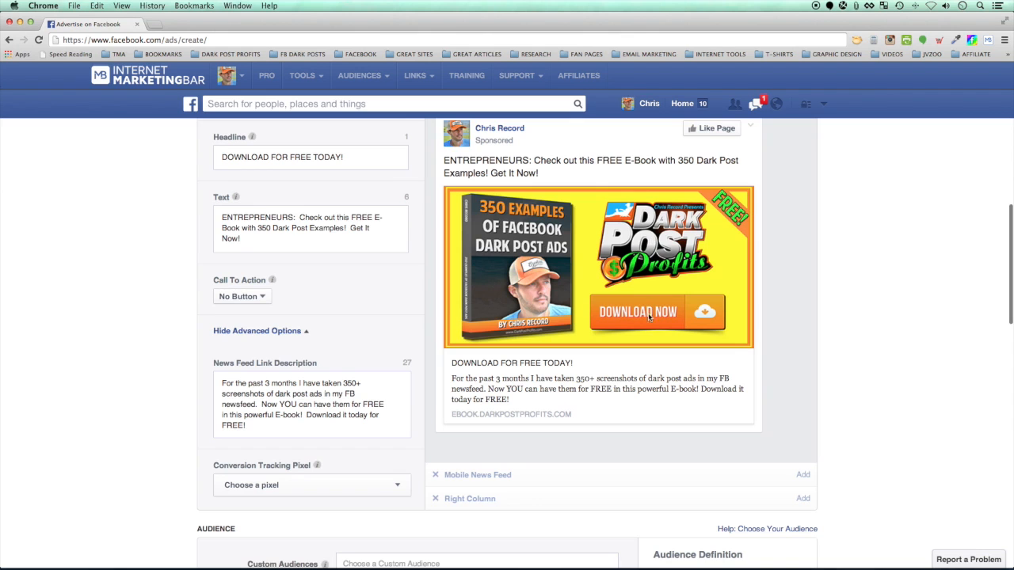
scroll(177, 346, "down", 10)
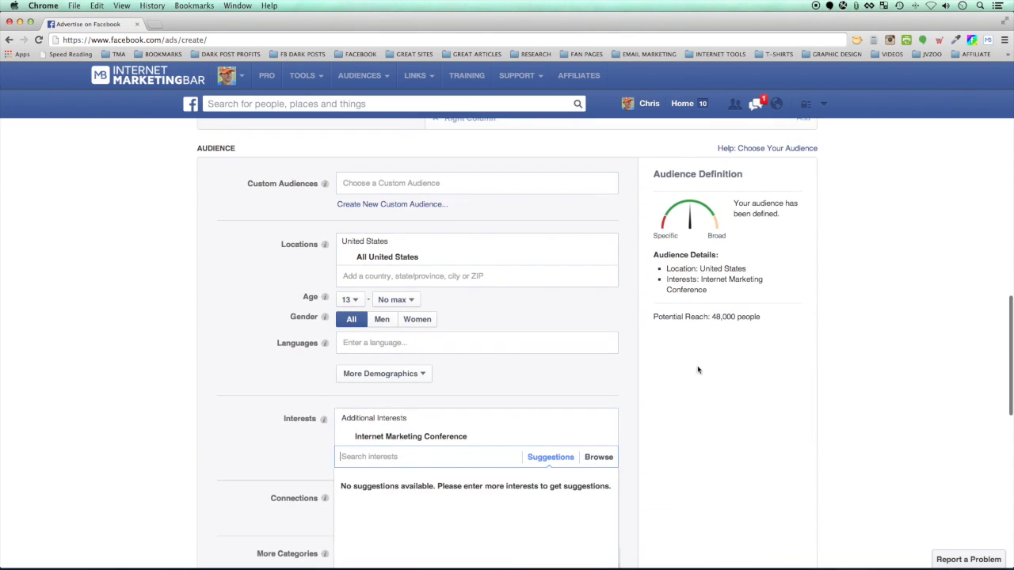
scroll(704, 369, "down", 3)
scroll(705, 367, "up", 3)
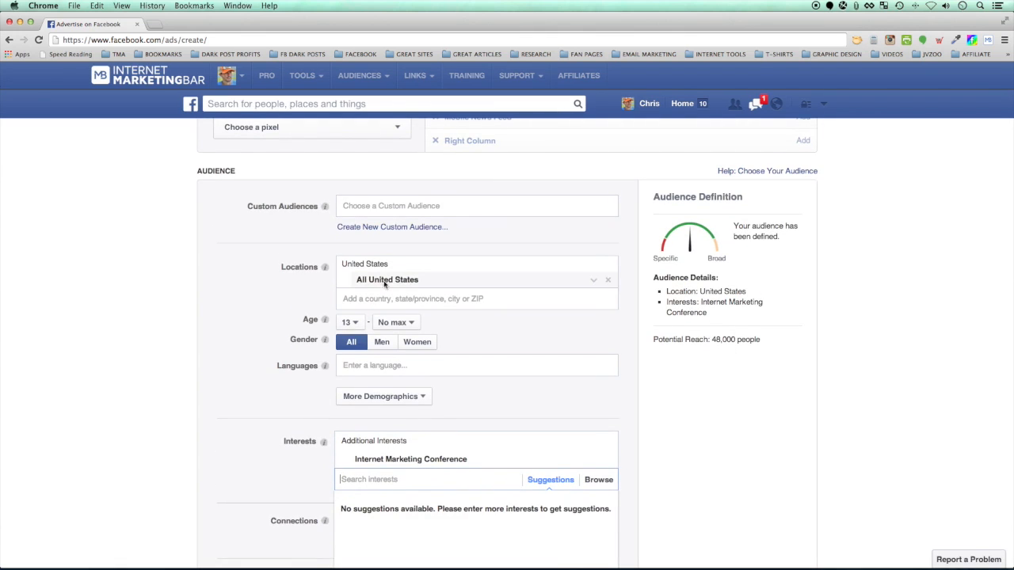
left_click(348, 323)
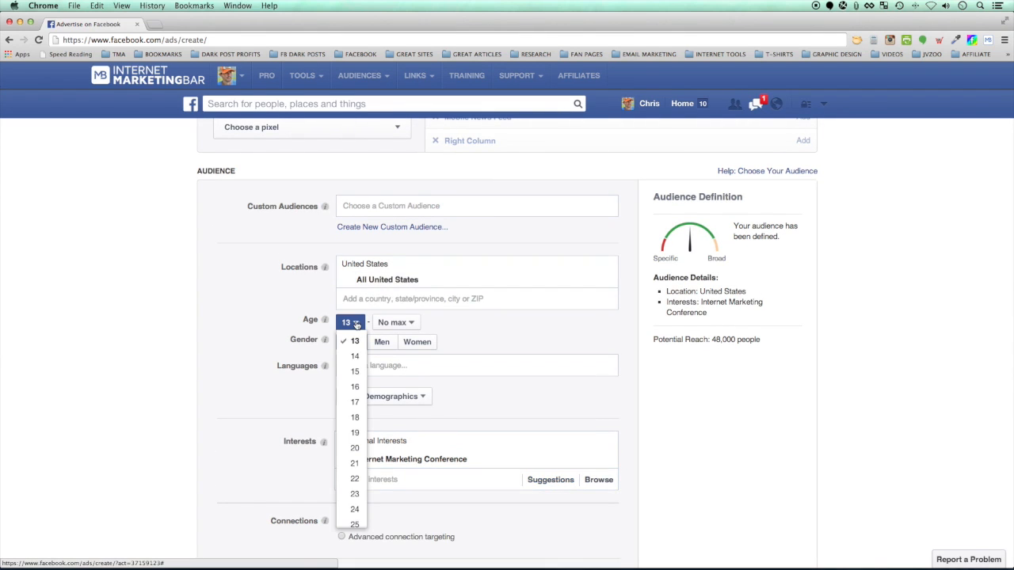
left_click(354, 417)
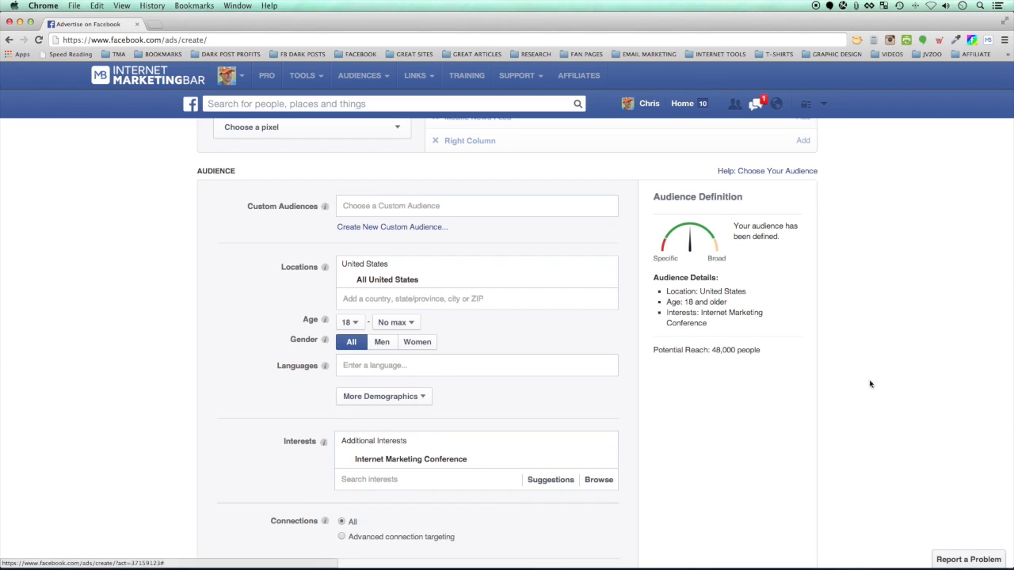
Try limiting the audience's gender to Men and to Women, and return it to All
scroll(219, 355, "down", 2)
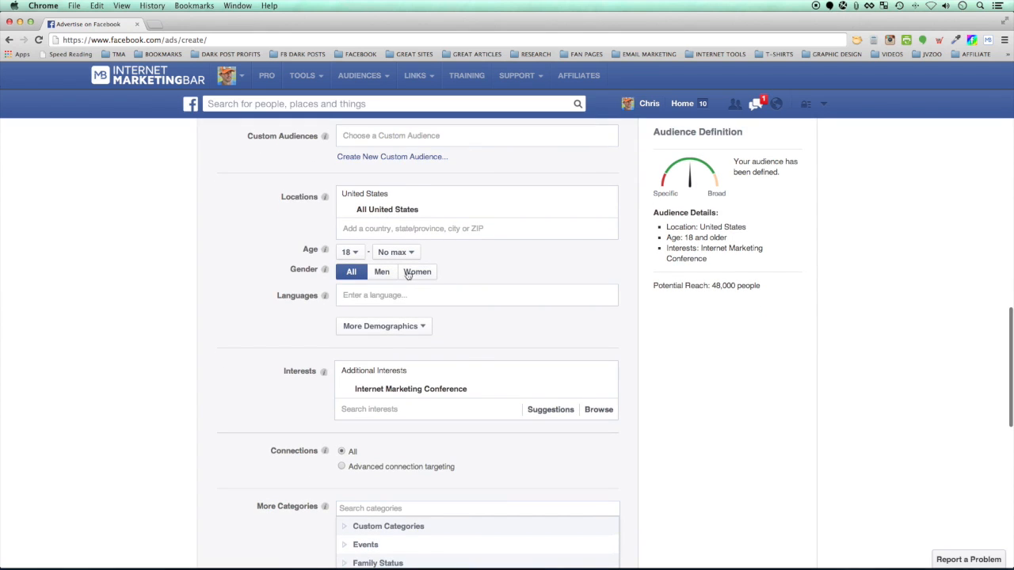
left_click(382, 273)
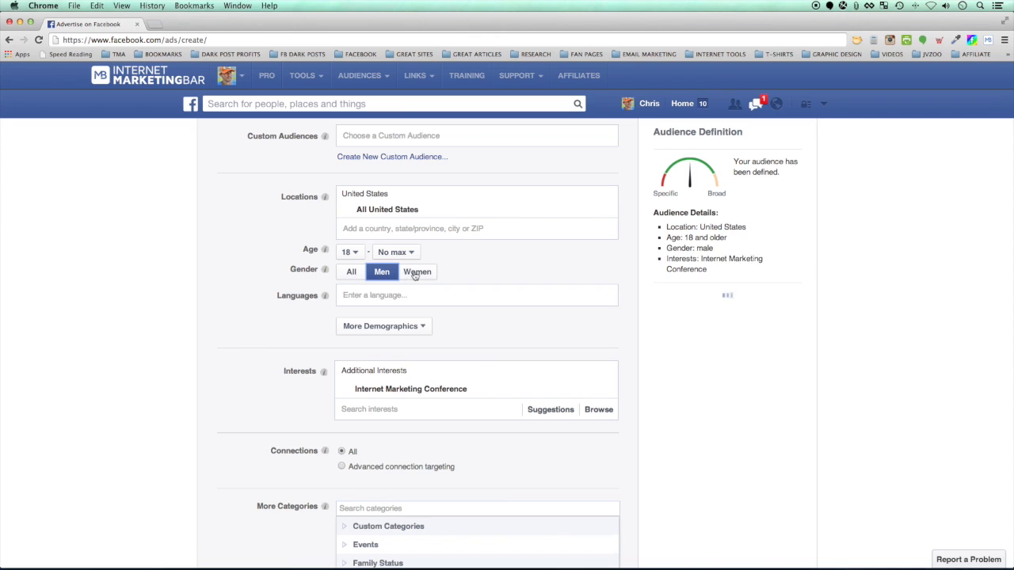
left_click(420, 273)
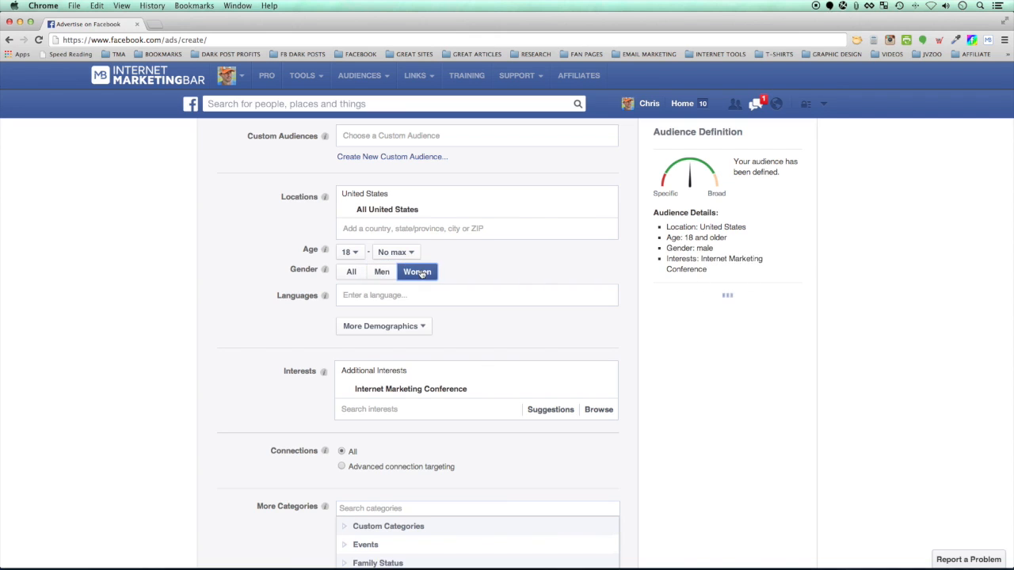
left_click(358, 273)
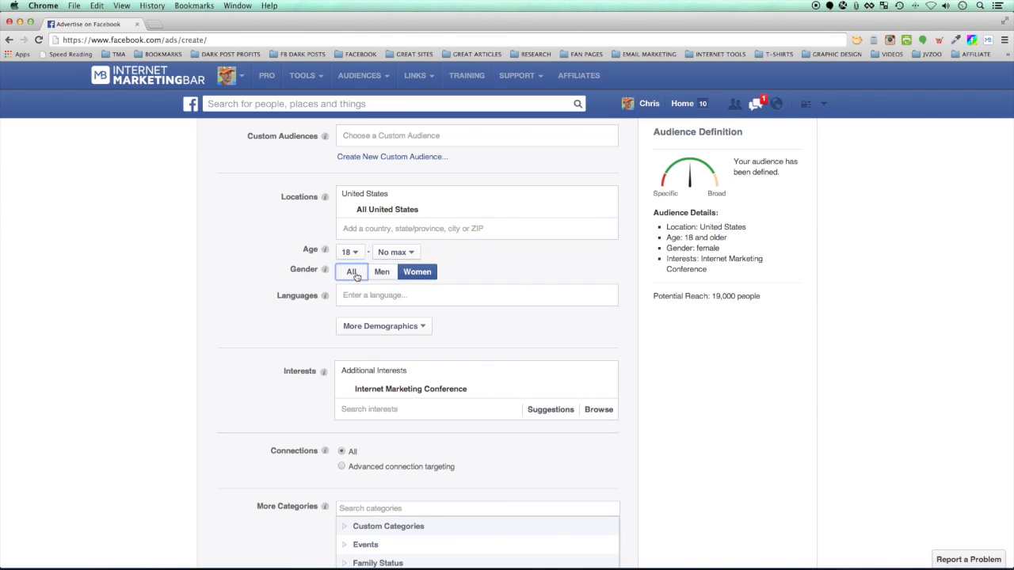
Rename the new campaign as "DPP EBOOK - Internet Marketing Conference" and save the change
scroll(292, 280, "down", 1)
scroll(292, 280, "down", 5)
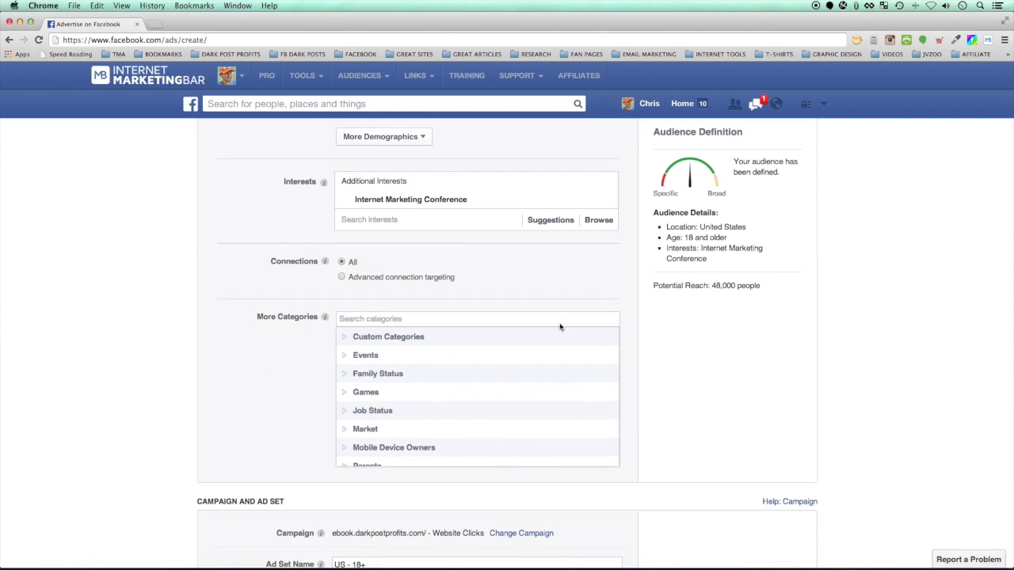
scroll(236, 361, "down", 6)
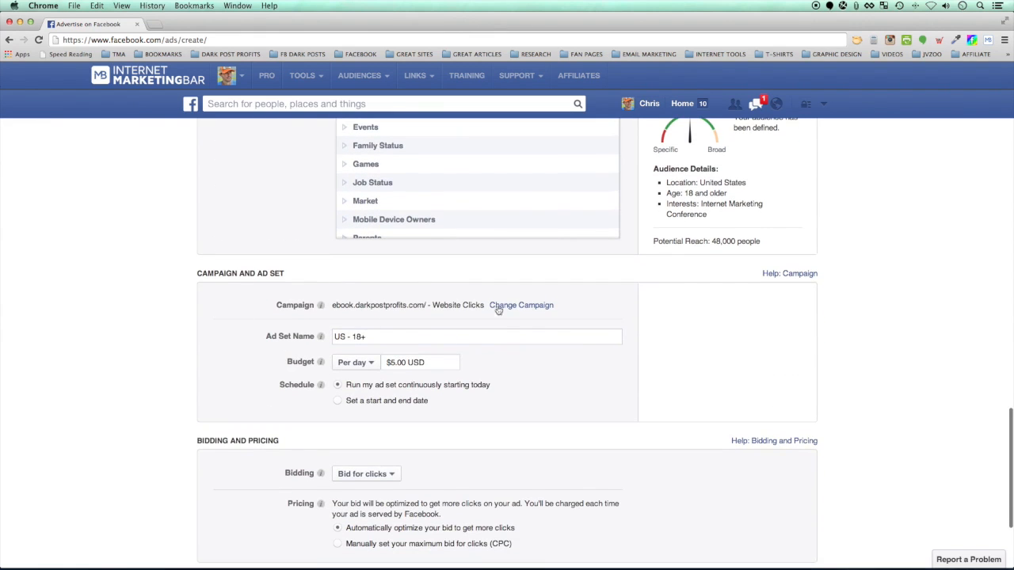
left_click(527, 306)
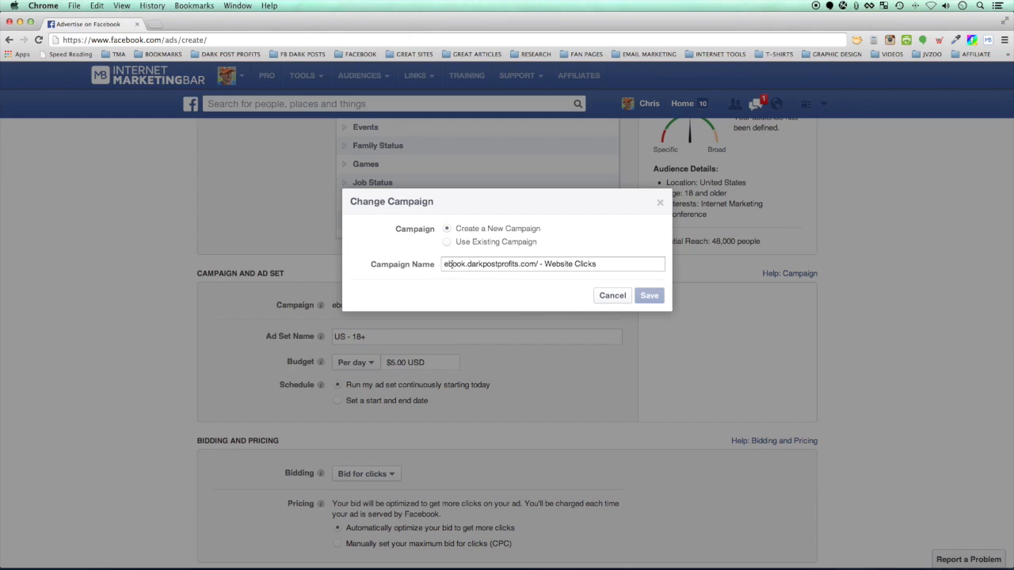
triple_click(475, 265)
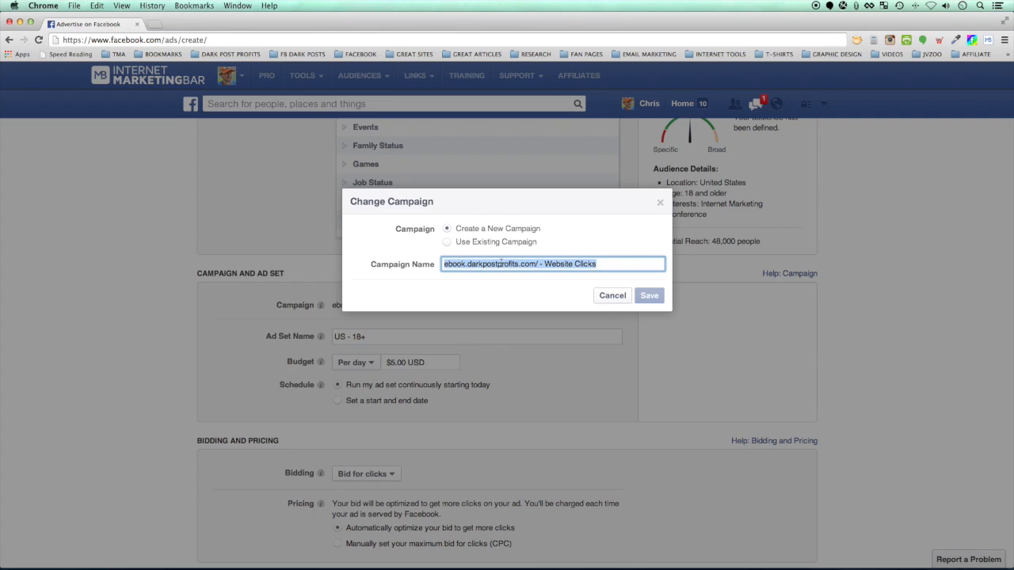
type("E")
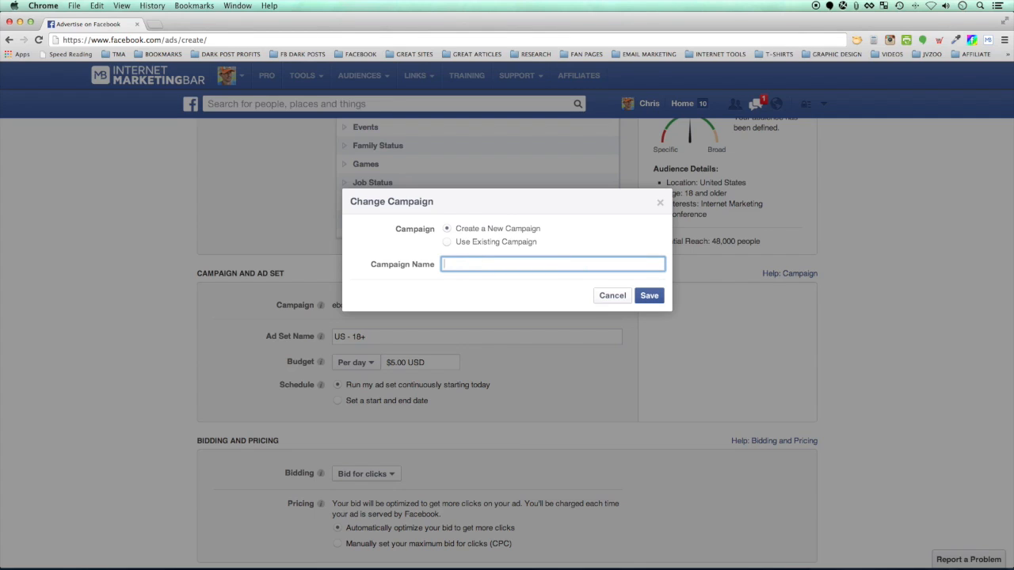
type("EBOOK - Internet Marketing Conference")
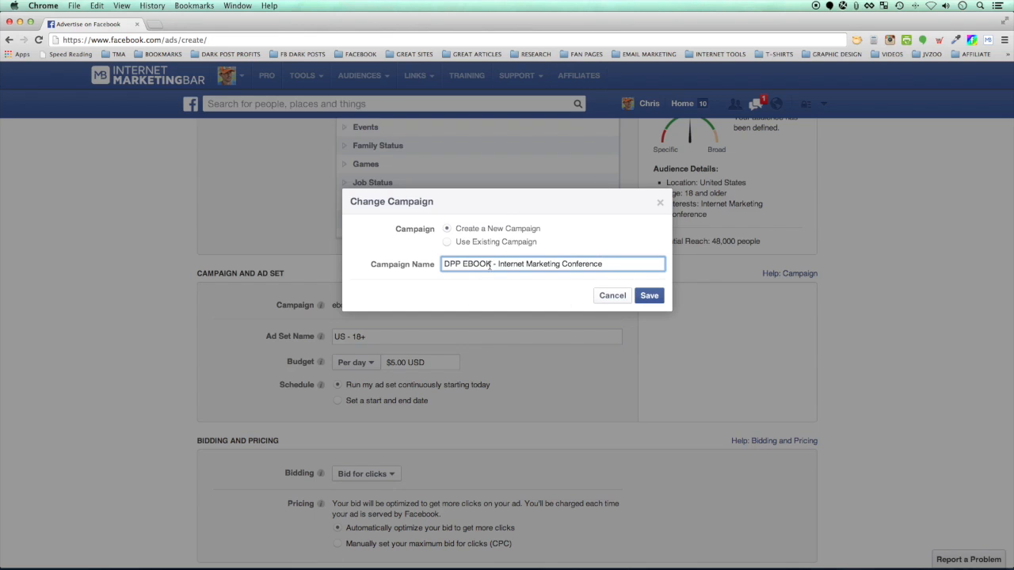
left_click(650, 297)
Name the ad set "Internet Marketing Conference" and set its budget to $10.00 USD per day
scroll(365, 316, "down", 2)
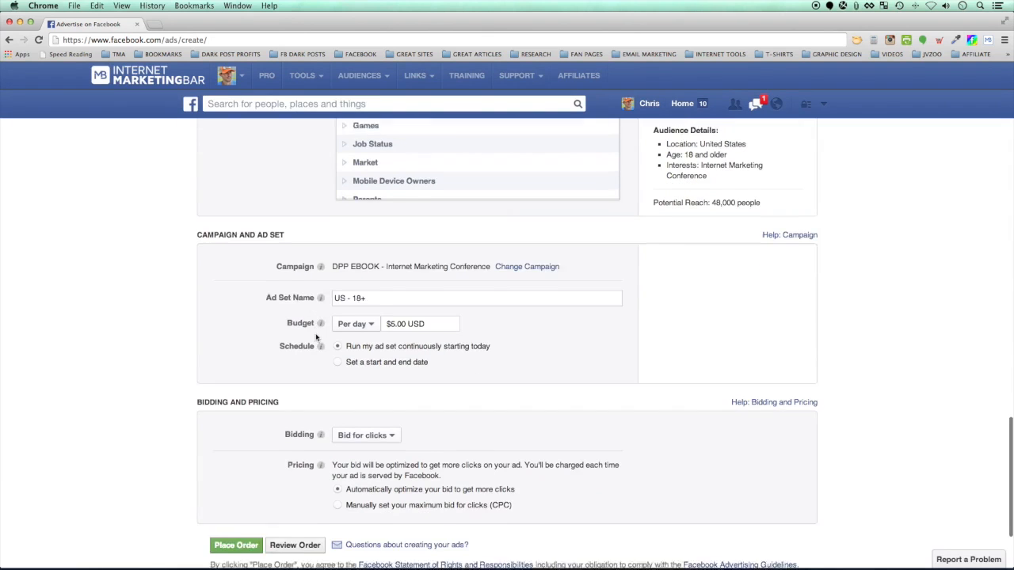
triple_click(474, 279)
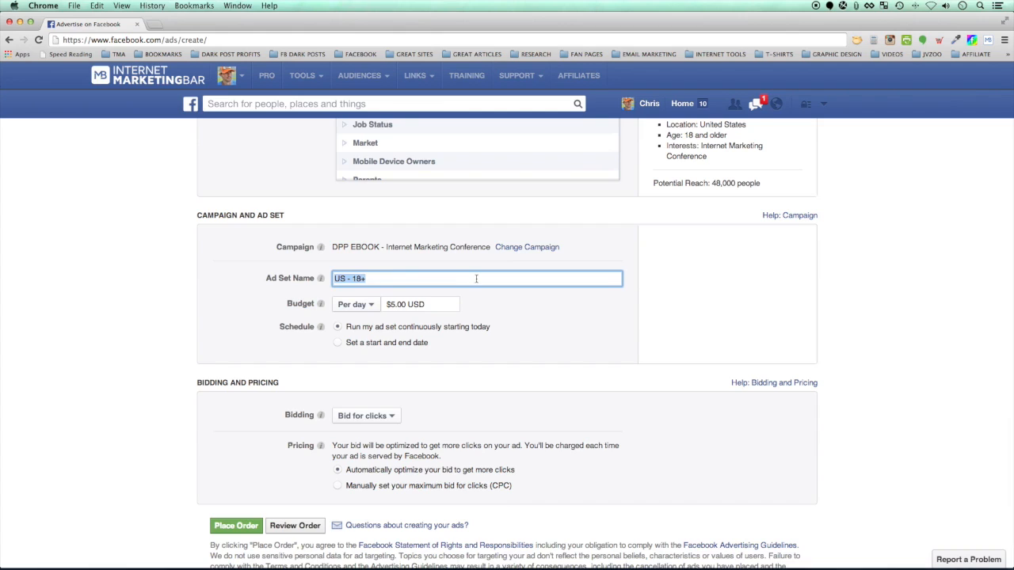
type("Internet Marketing Conference")
left_click(481, 309)
type("0")
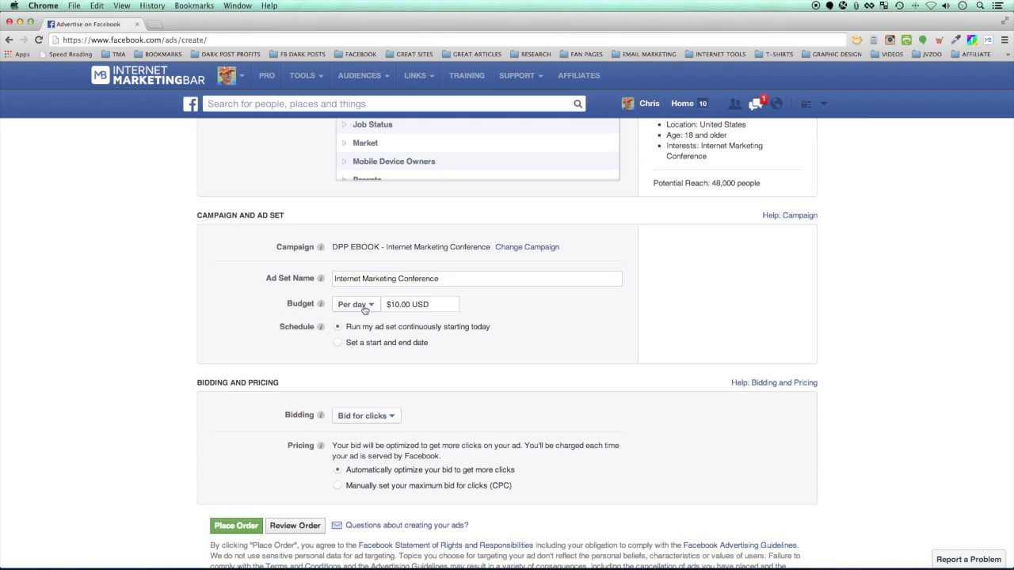
Search the audience interests for "internet marketing" and add internet marketing for newbies to the targeting
scroll(274, 301, "up", 10)
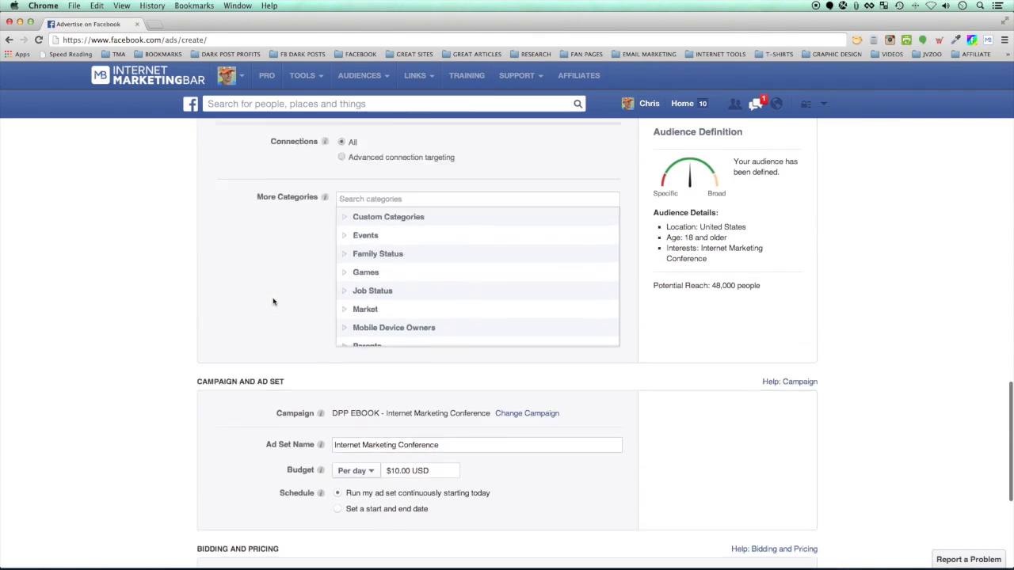
scroll(275, 301, "up", 1)
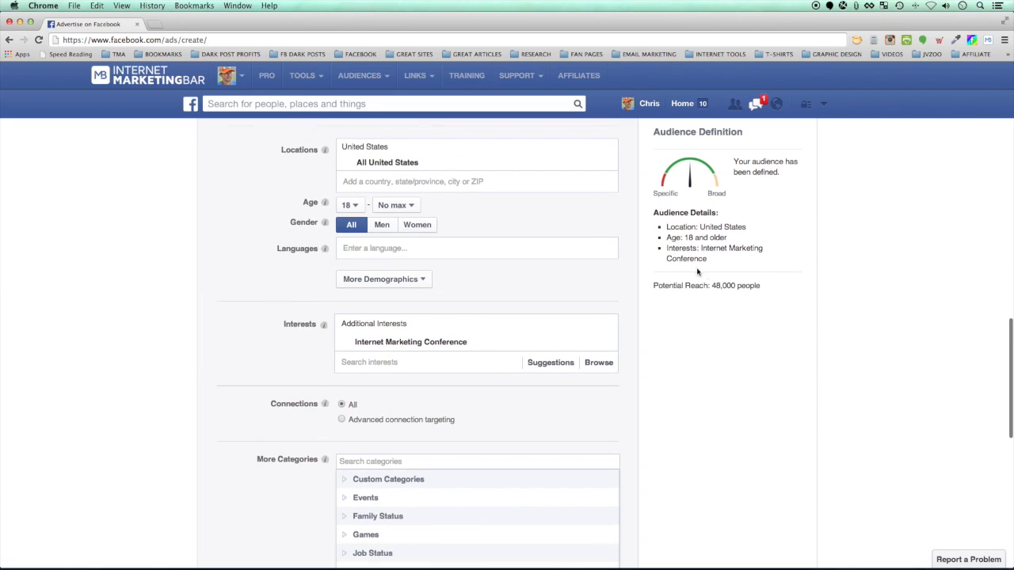
left_click(378, 365)
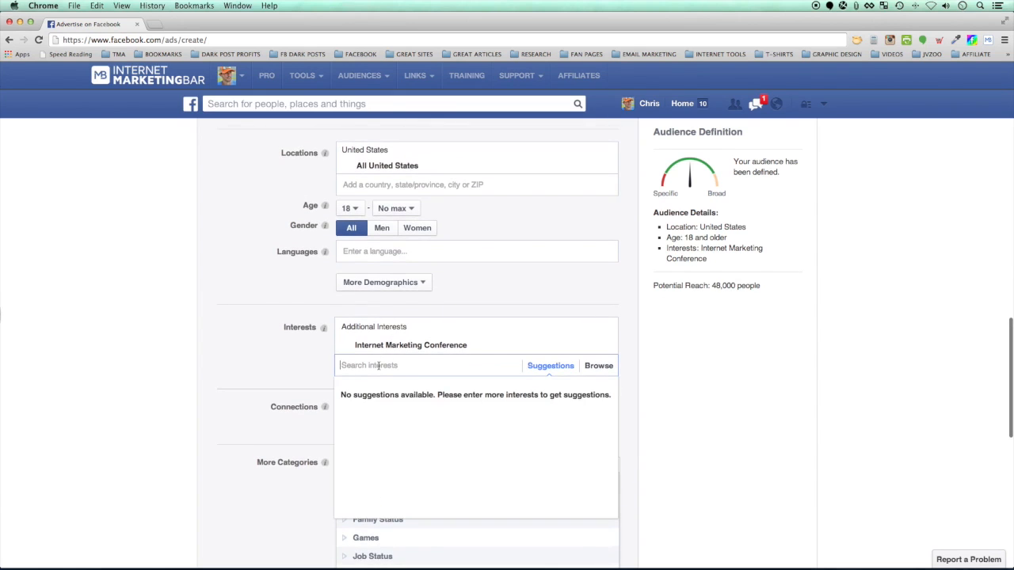
type("internet marketing")
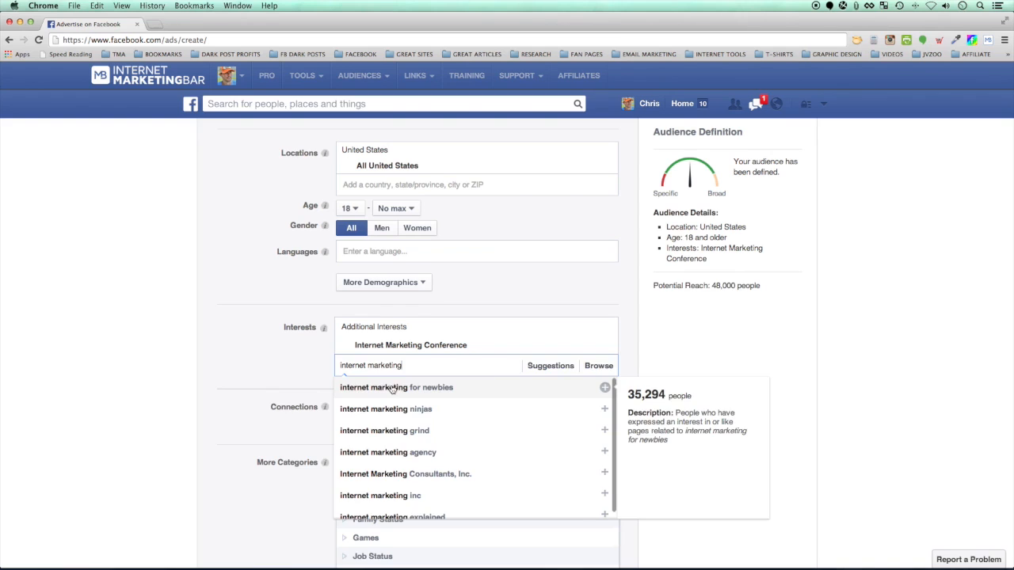
left_click(388, 387)
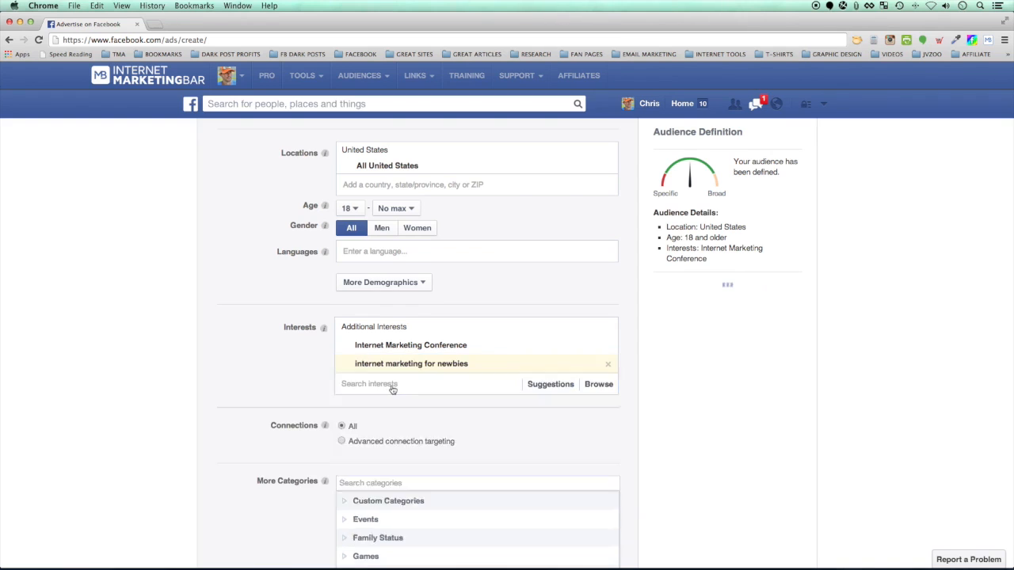
Add internet marketing ninjas as another targeted interest for the audience
type("int")
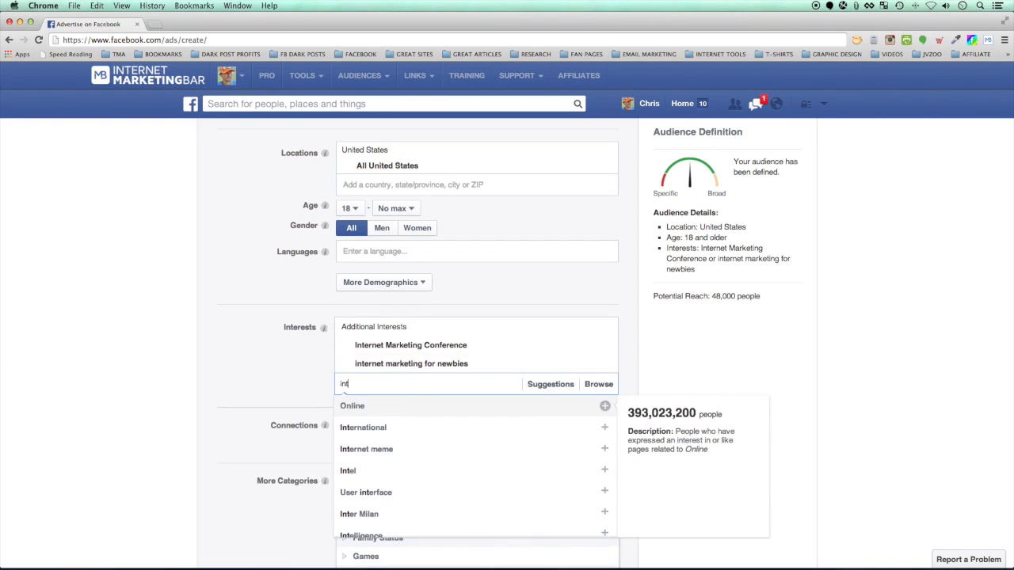
type("ernet marketing")
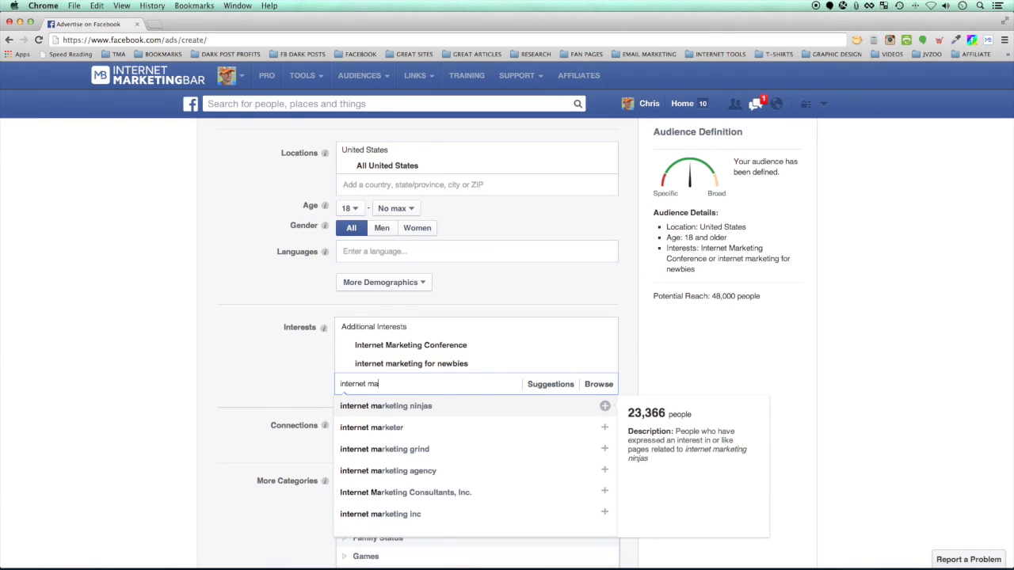
left_click(410, 406)
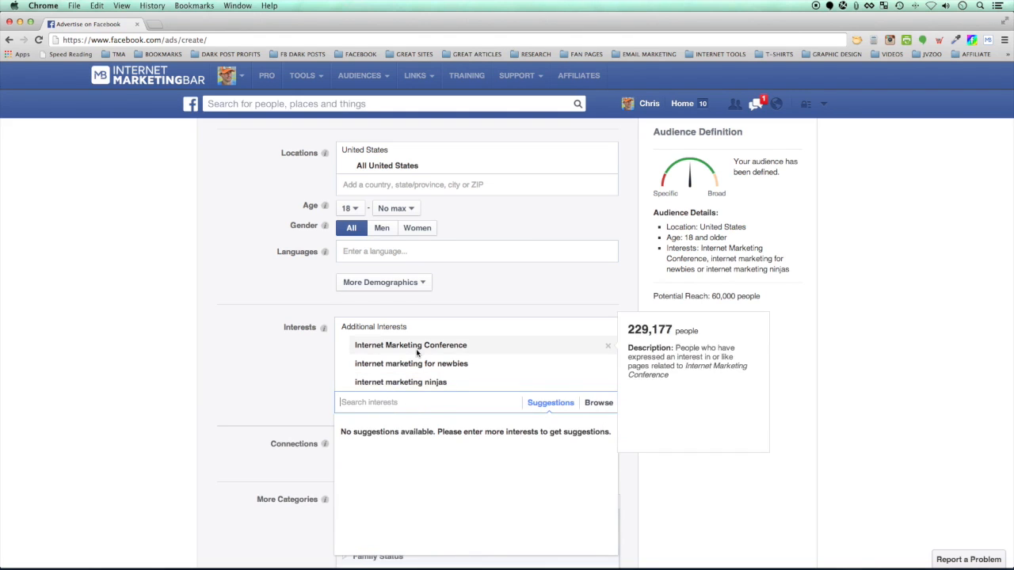
Check the audience's potential reach with the chosen interests, and look over the campaign, ad set and bidding settings
scroll(279, 342, "down", 1)
scroll(279, 342, "down", 1)
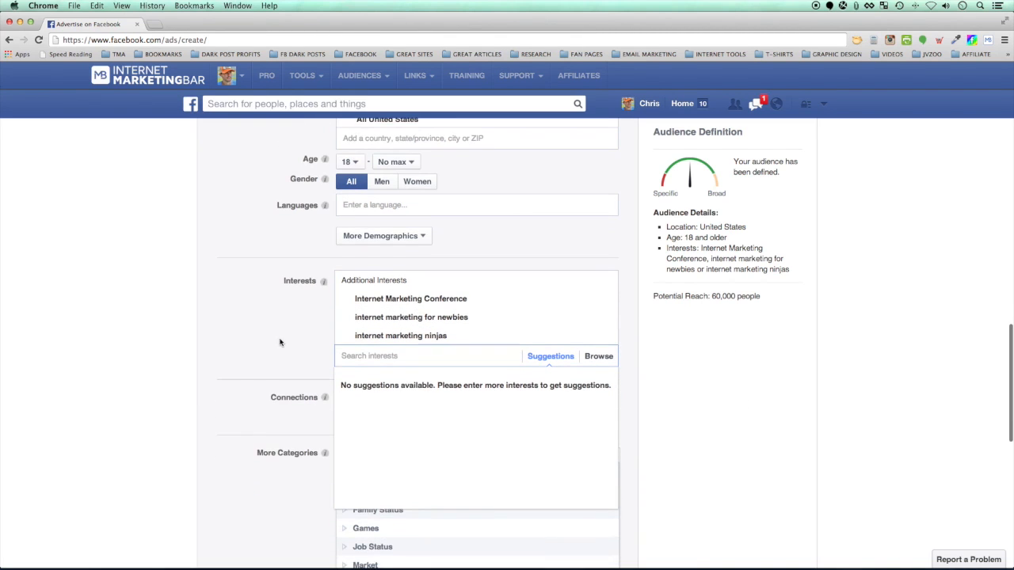
mouse_move(449, 303)
left_click_drag(687, 296, 764, 298)
scroll(764, 297, "down", 5)
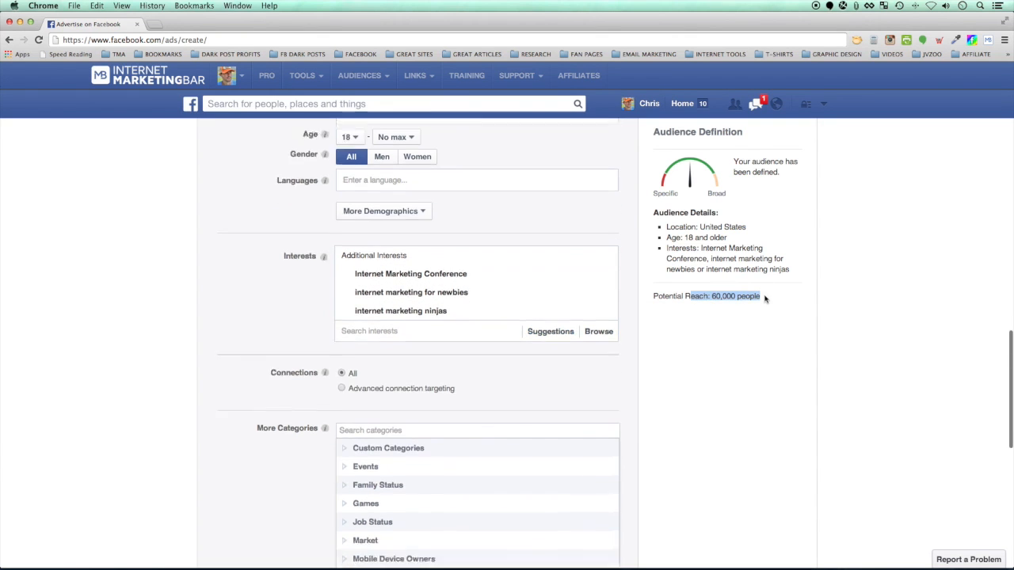
scroll(765, 298, "down", 5)
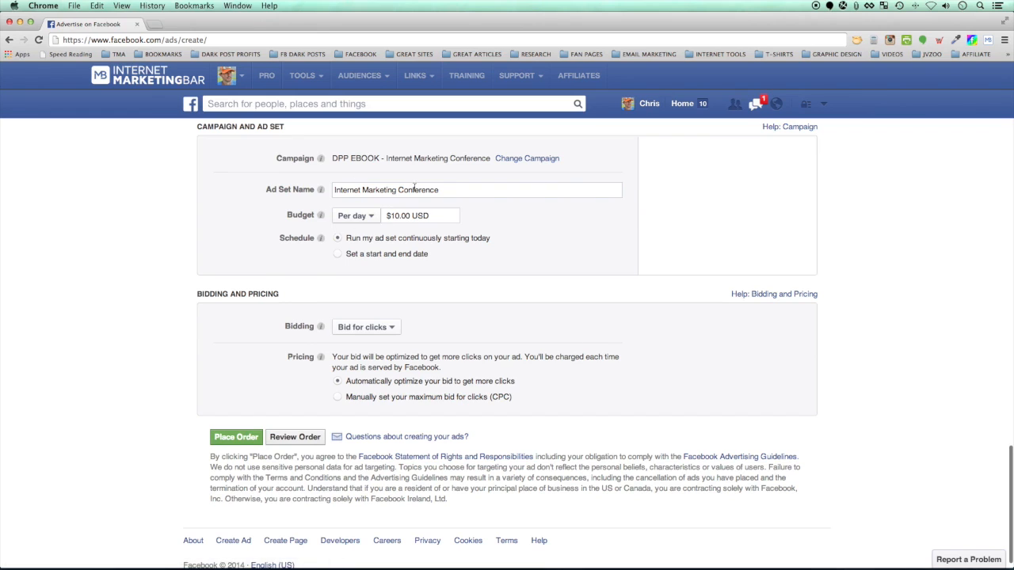
Check the available bidding types and try the manual maximum bid for clicks in place of automatic optimization
left_click(391, 327)
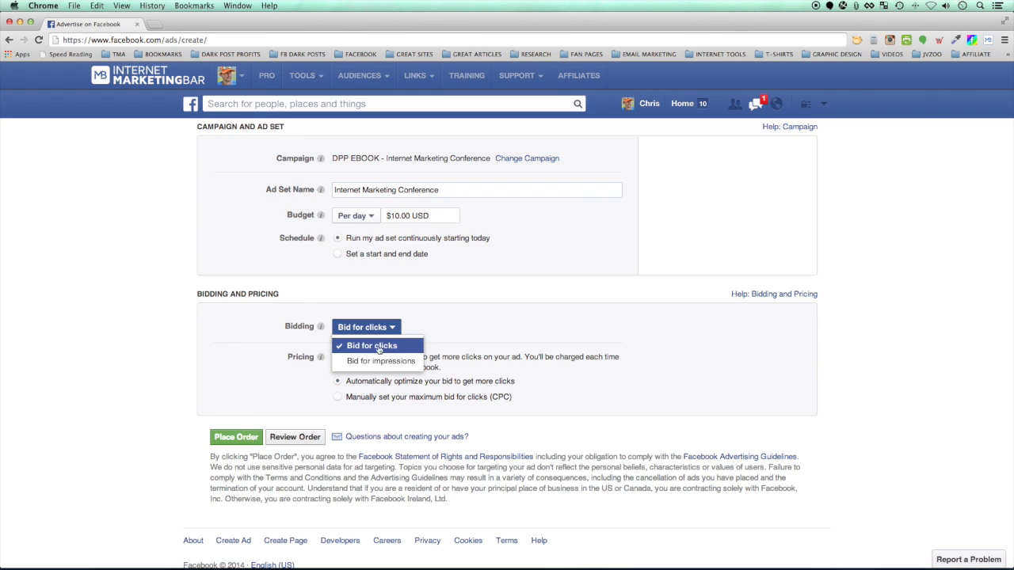
left_click(202, 325)
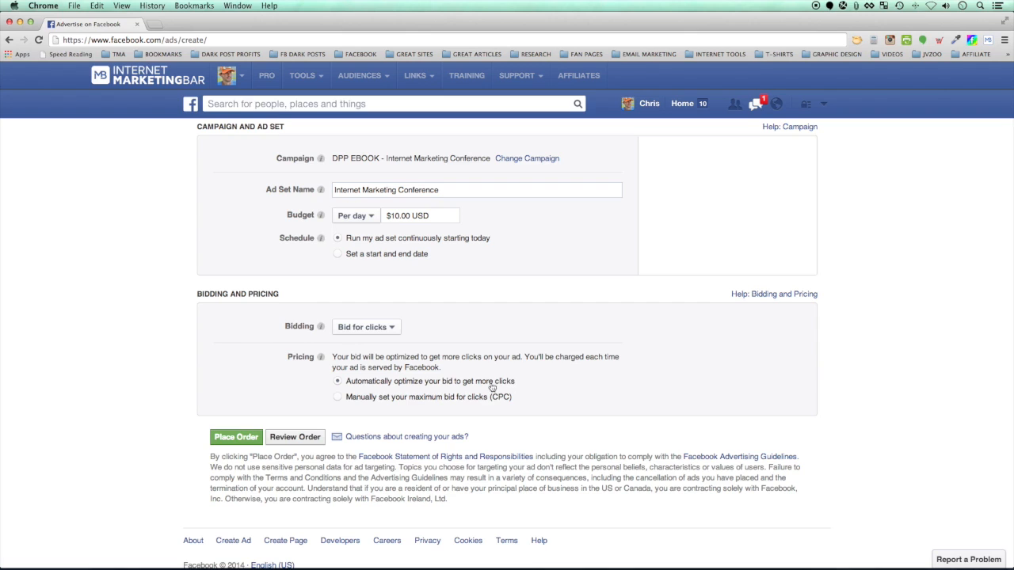
left_click(339, 399)
left_click_drag(389, 404, 339, 403)
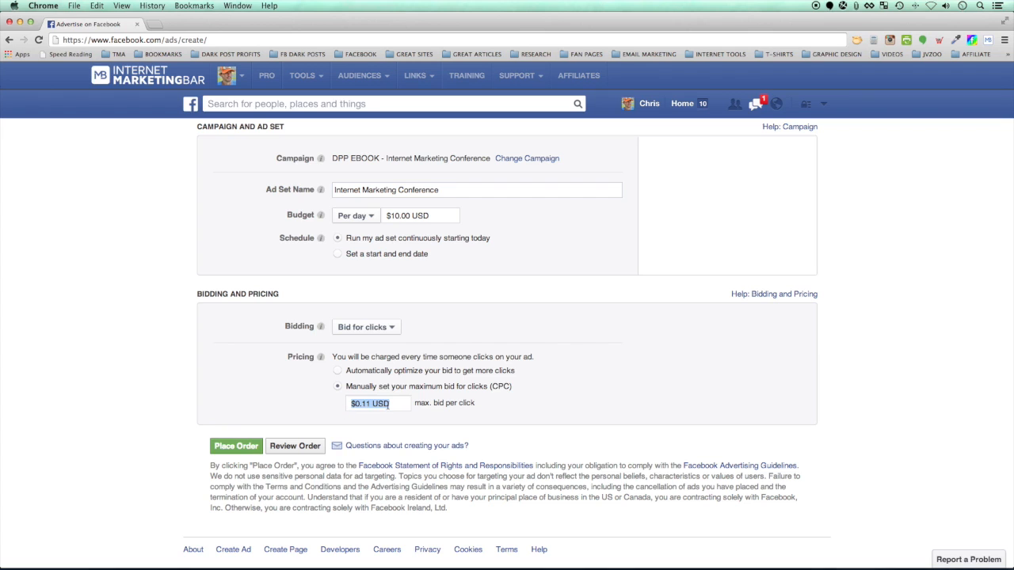
left_click(338, 372)
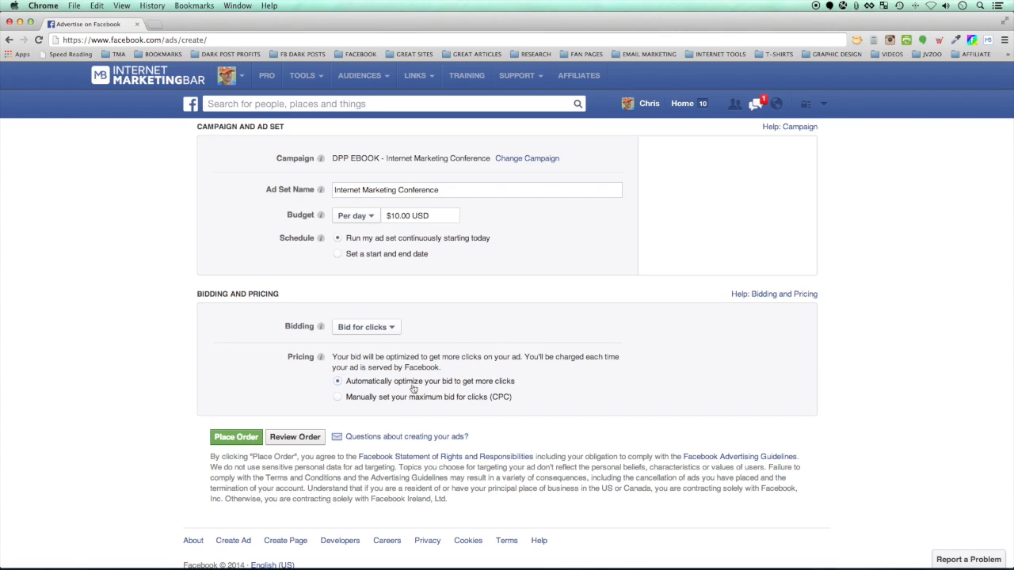
left_click(338, 399)
left_click_drag(390, 404, 334, 402)
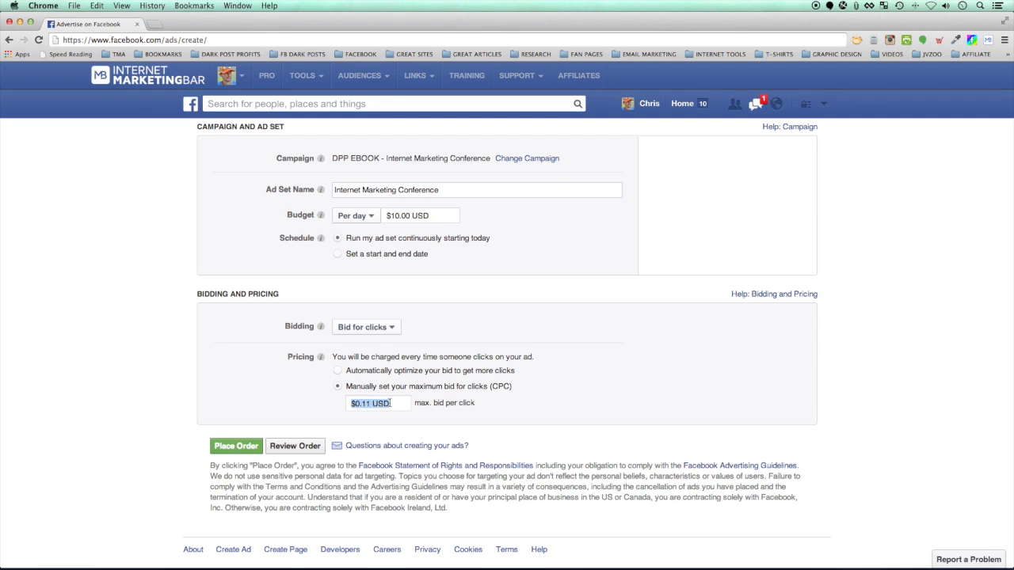
triple_click(368, 404)
left_click(337, 370)
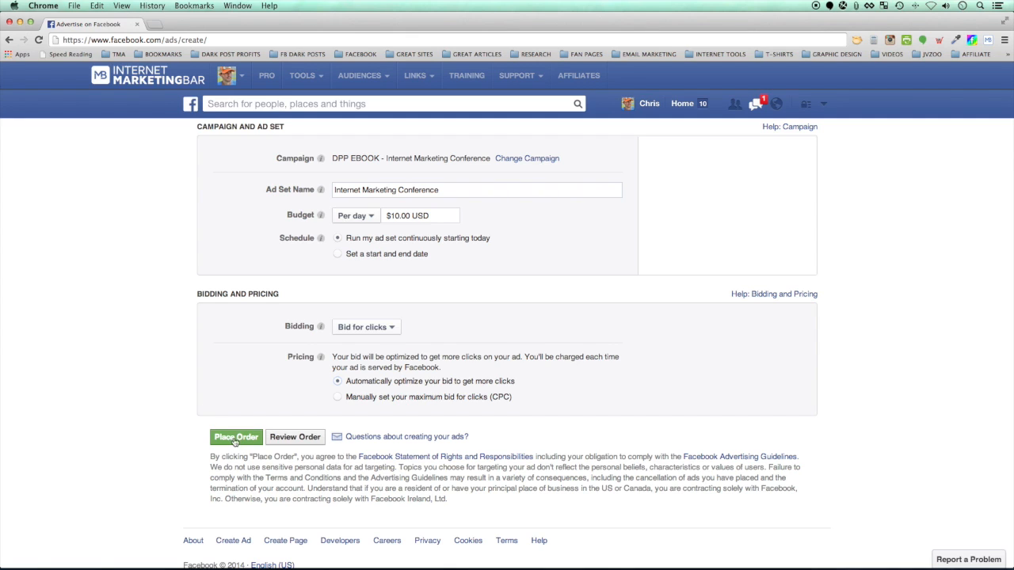
Set the ad's call to action to Download
scroll(201, 395, "up", 20)
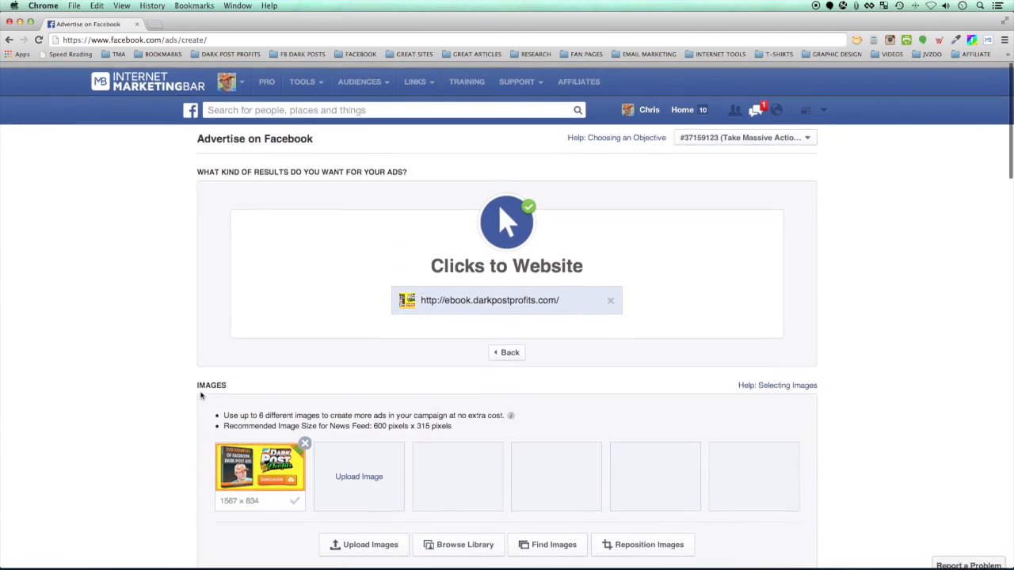
scroll(261, 333, "down", 5)
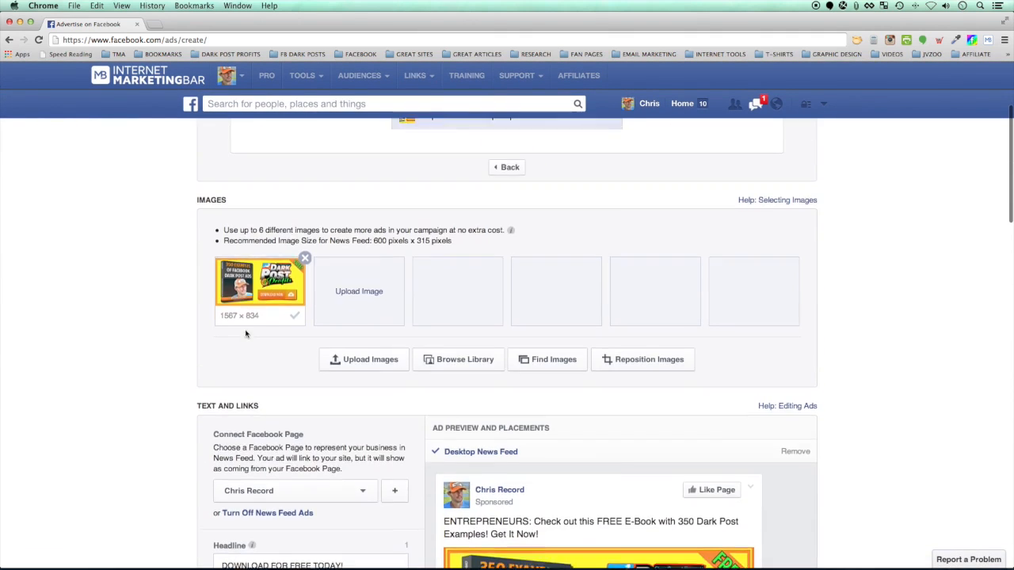
scroll(323, 293, "down", 2)
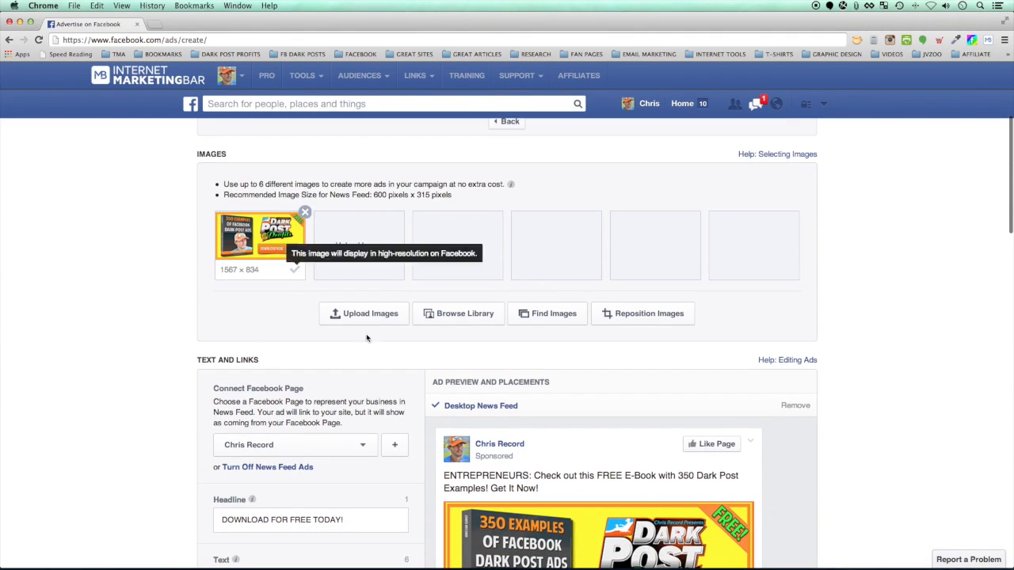
scroll(261, 333, "down", 5)
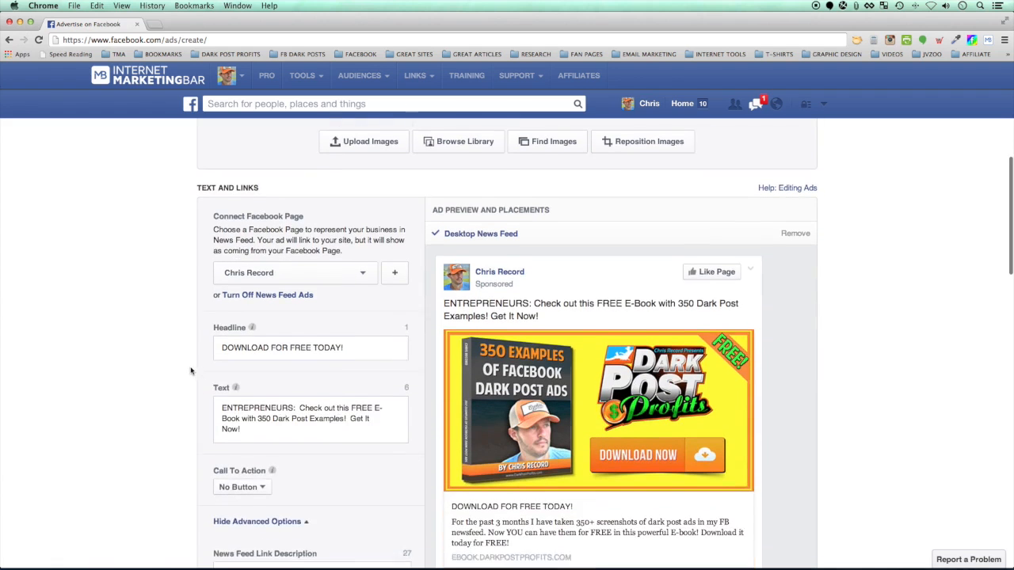
scroll(141, 282, "down", 4)
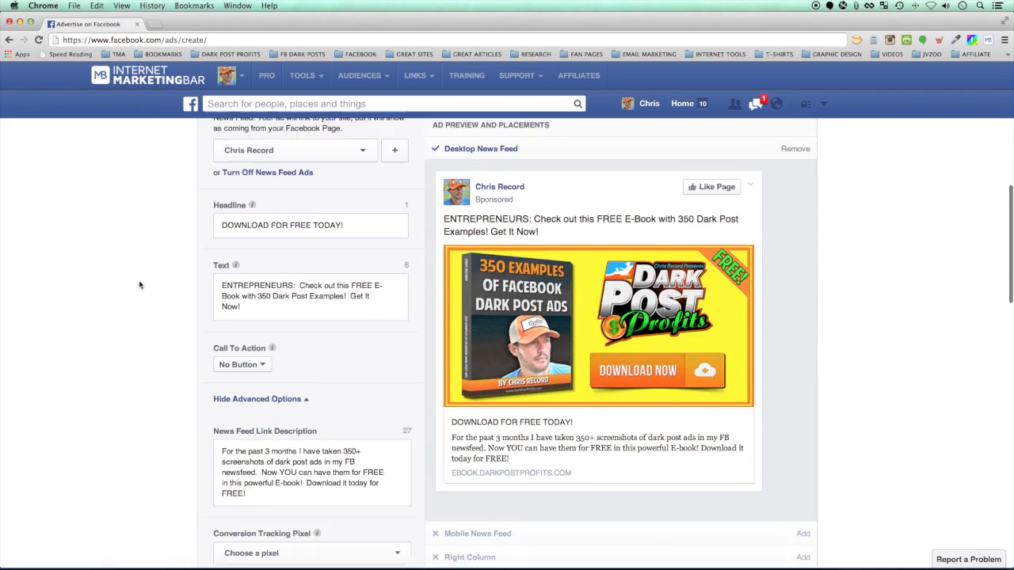
scroll(148, 258, "down", 3)
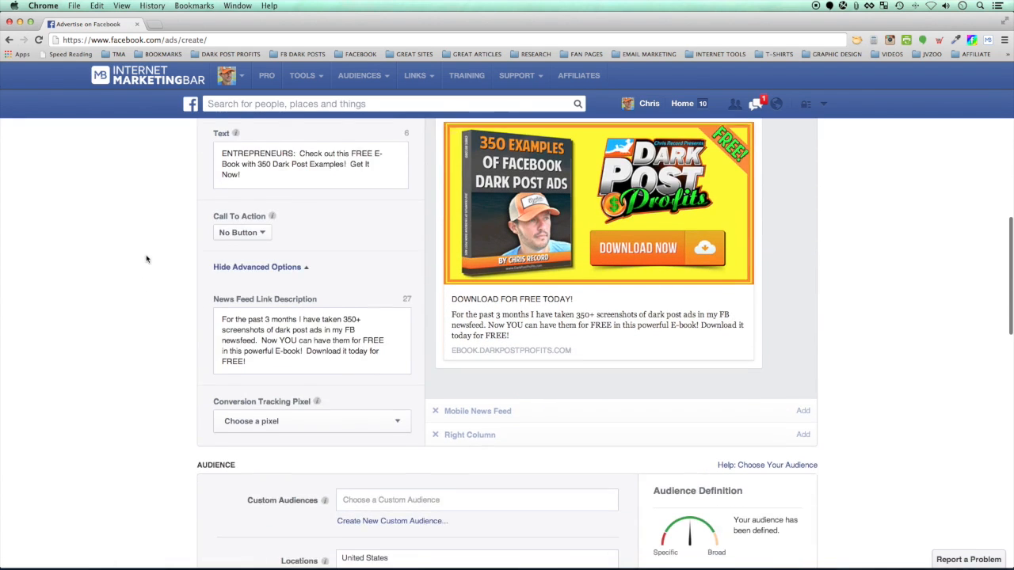
left_click(248, 226)
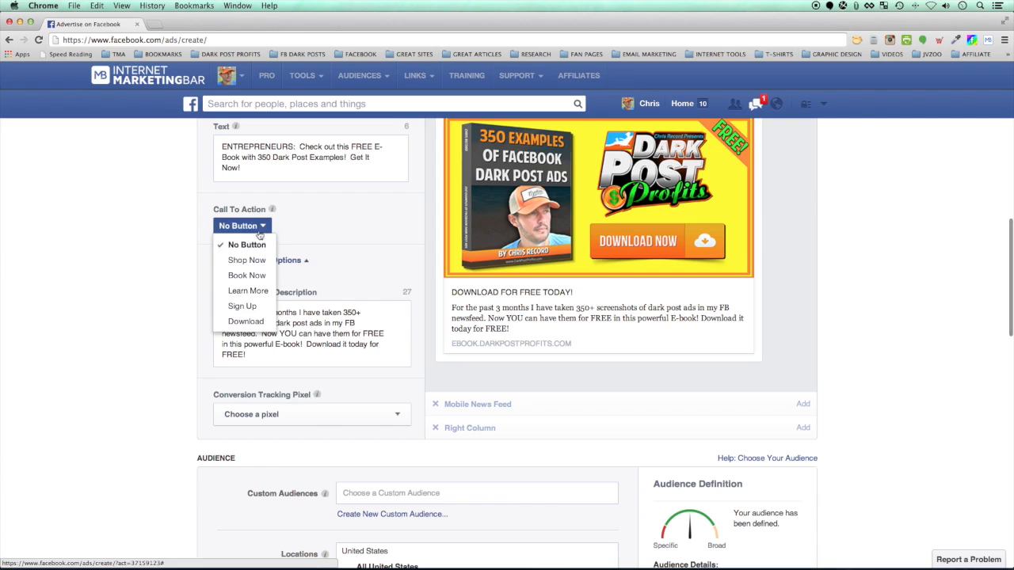
left_click(247, 321)
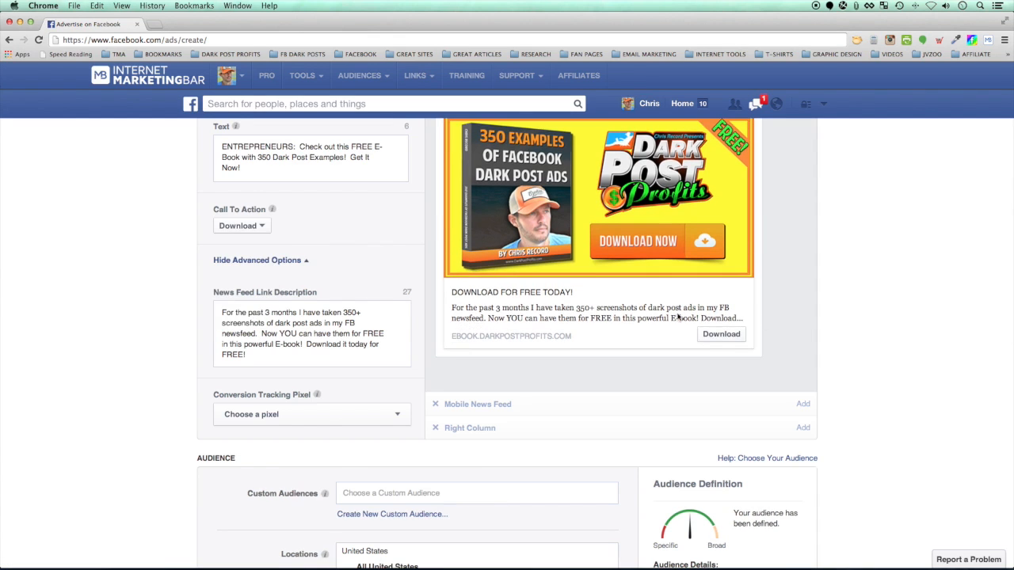
Review the ad preview with its call to action, the image, audience targeting, ad set budget, bidding settings and ad text
scroll(118, 284, "down", 3)
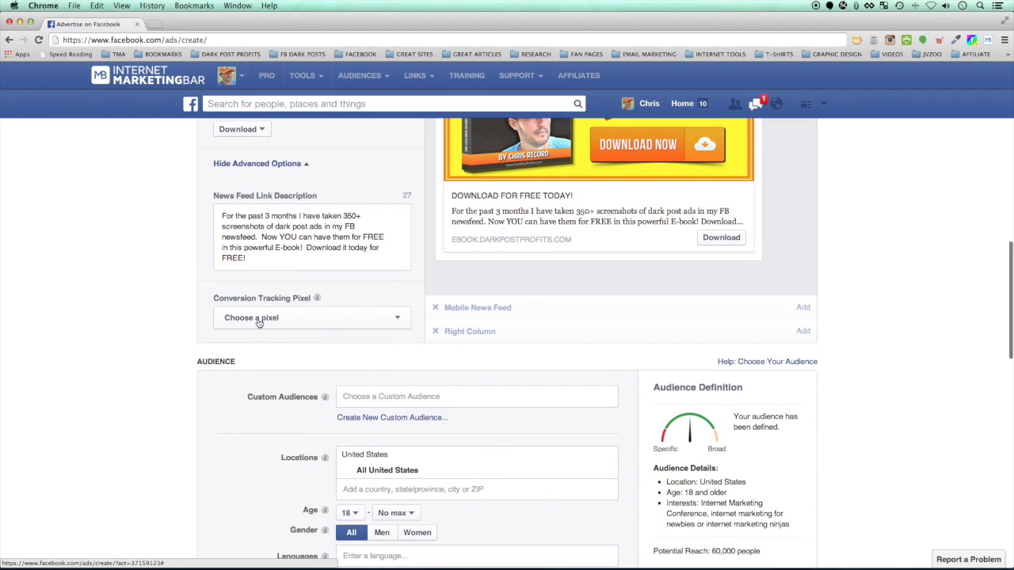
scroll(630, 308, "up", 3)
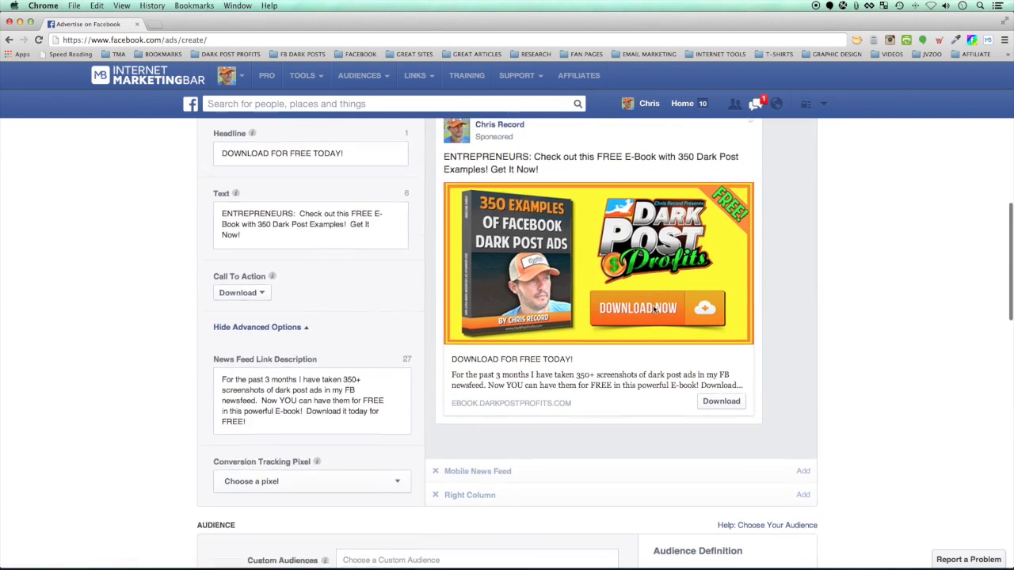
scroll(880, 434, "up", 3)
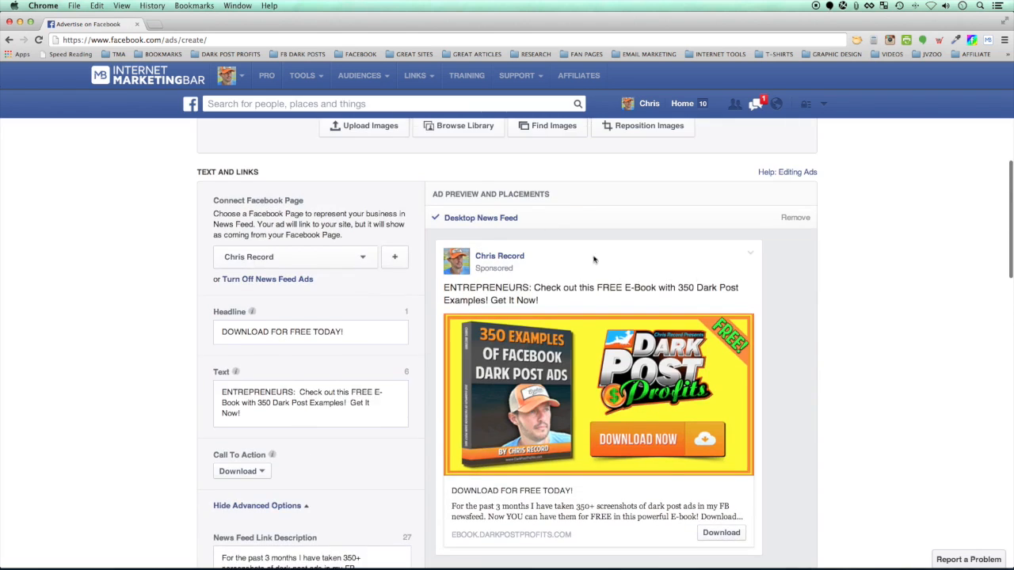
scroll(880, 434, "down", 12)
scroll(210, 319, "down", 1)
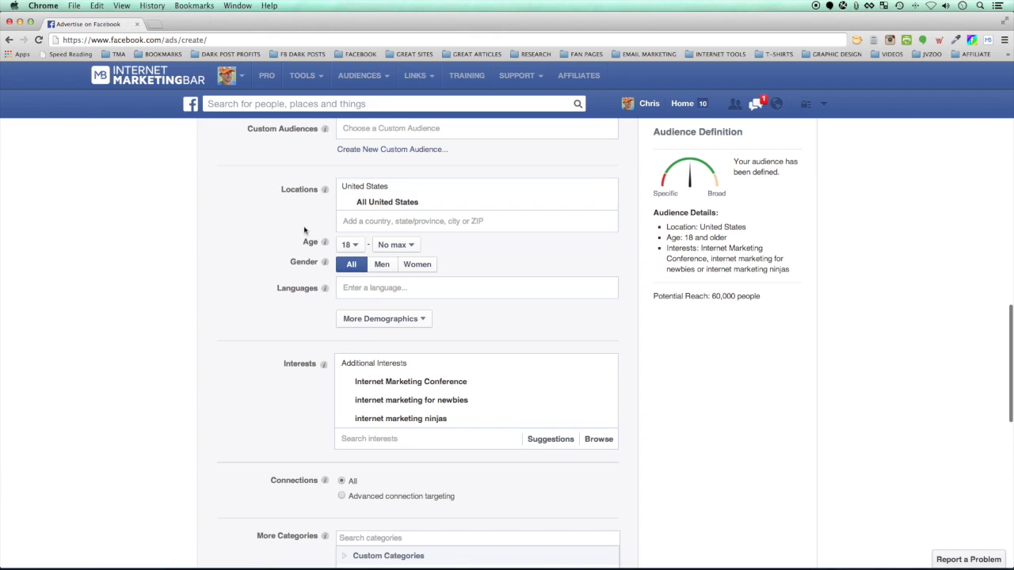
scroll(207, 269, "down", 9)
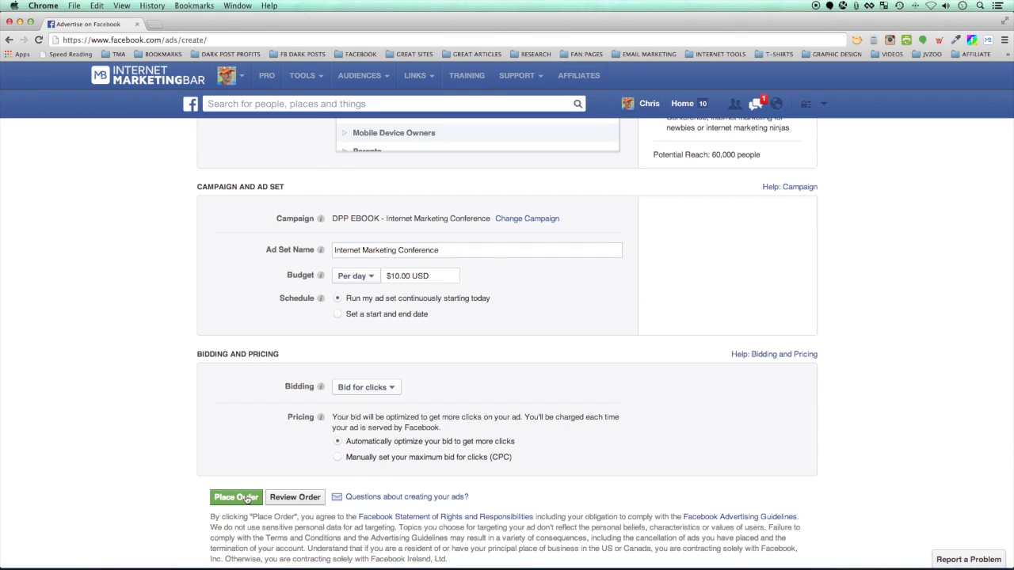
scroll(213, 439, "up", 15)
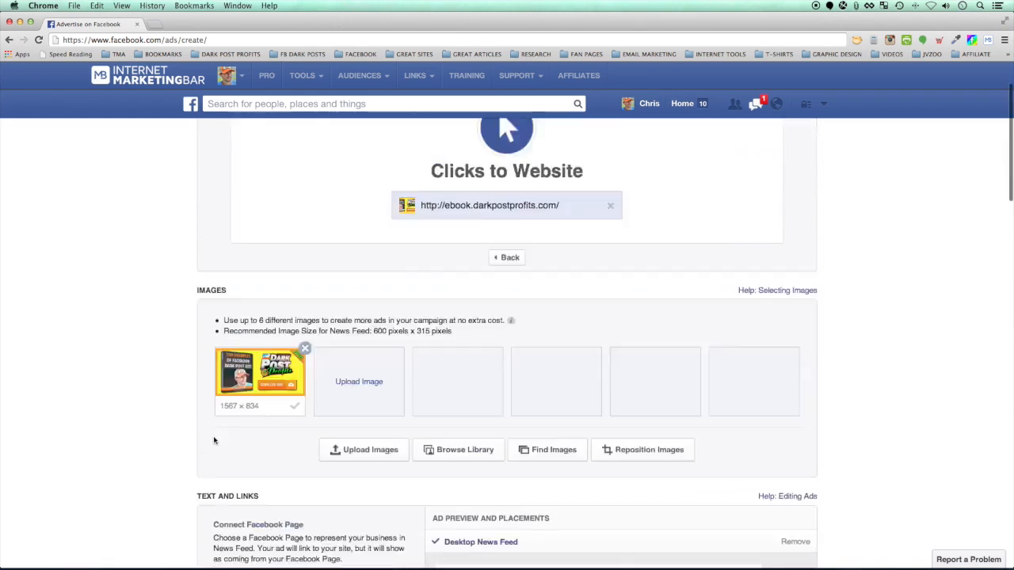
scroll(214, 440, "down", 5)
scroll(214, 440, "down", 5)
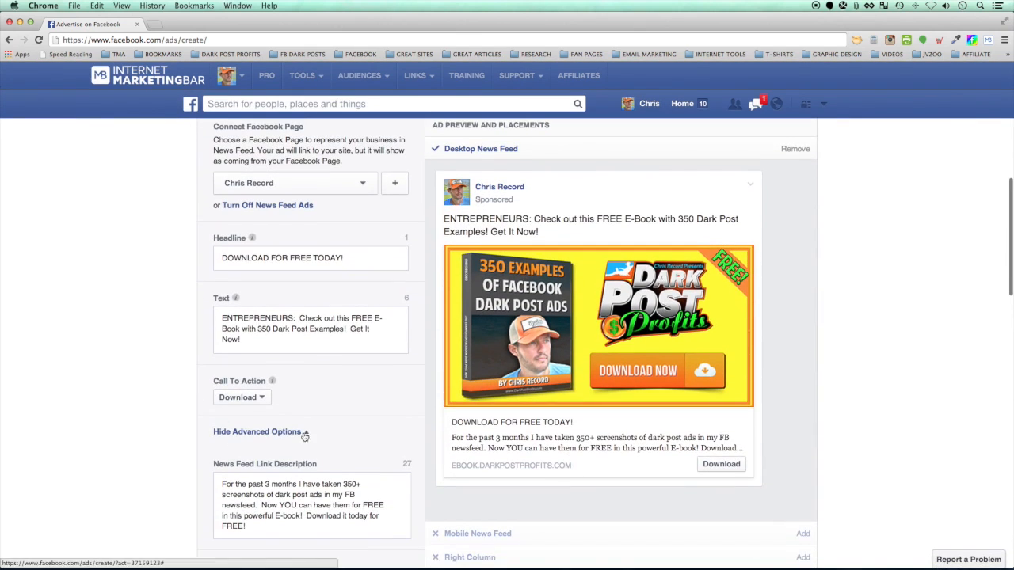